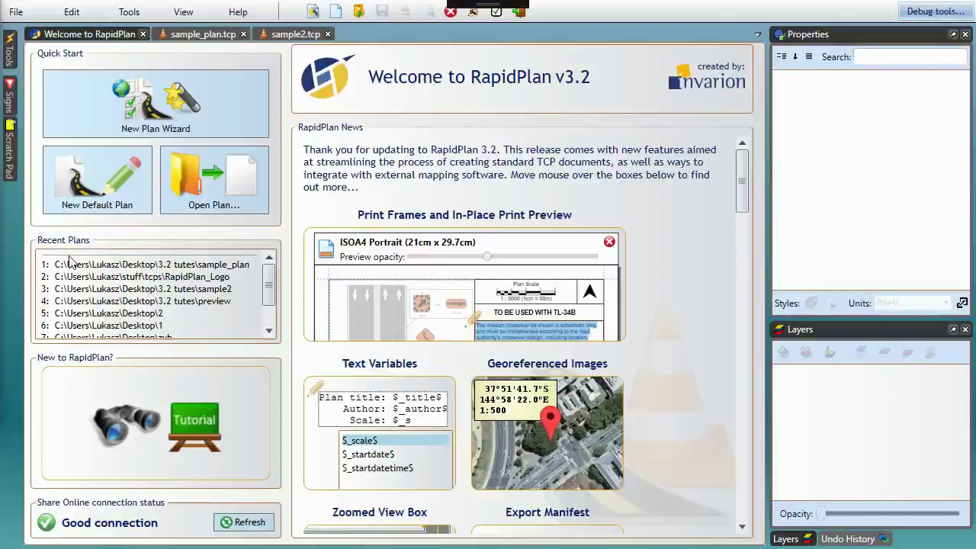
Browse the RapidPlan News on the Welcome page, then switch to the sample_plan.tcp drawing.
mouse_move(308, 262)
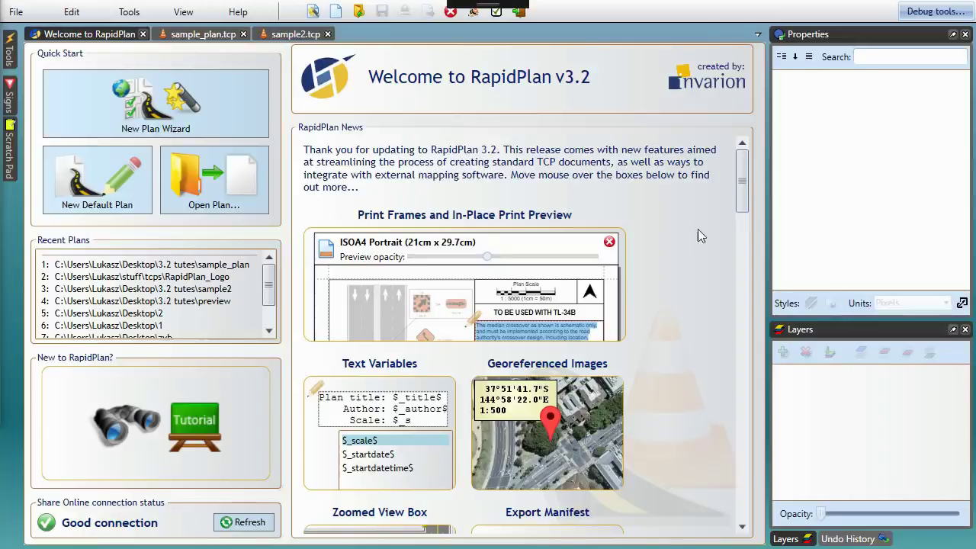
scroll(686, 279, down, 3)
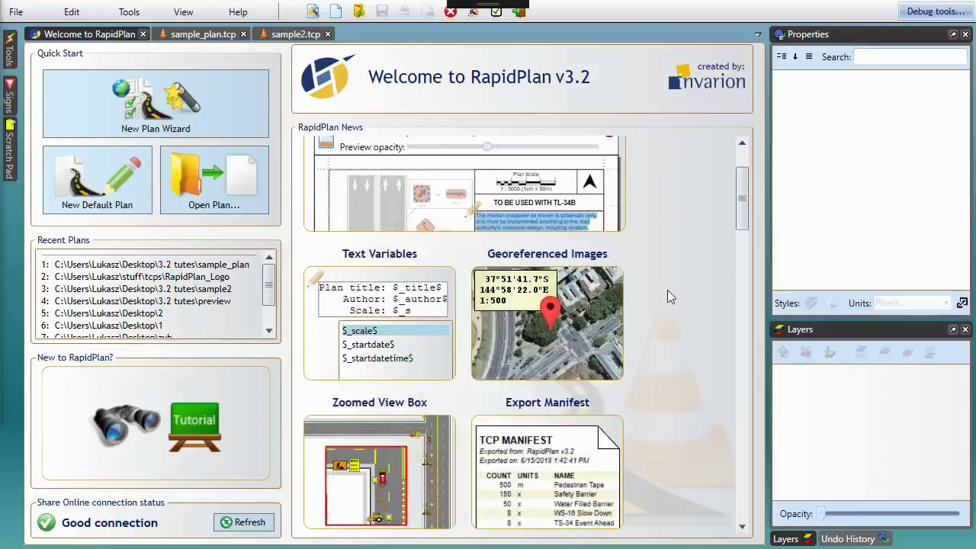
mouse_move(458, 198)
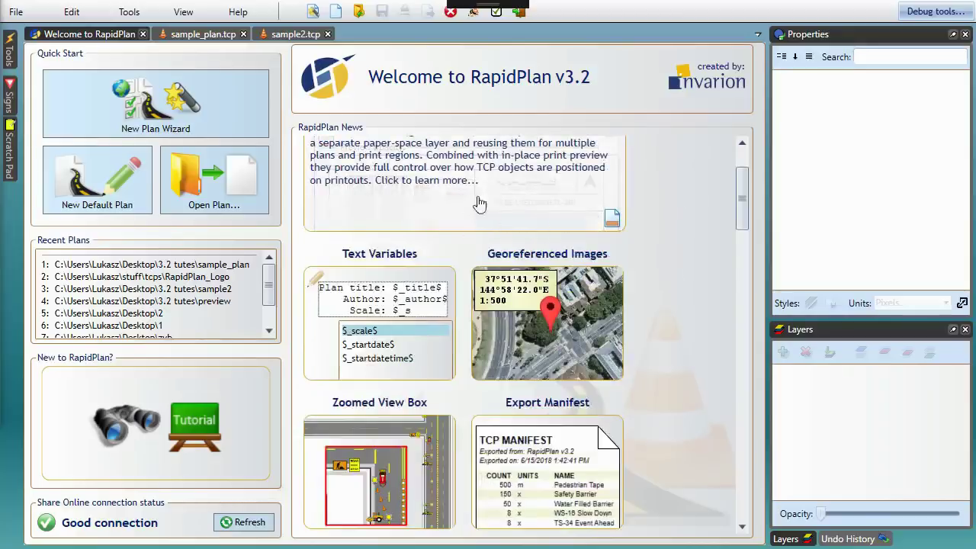
scroll(656, 257, down, 1)
mouse_move(566, 309)
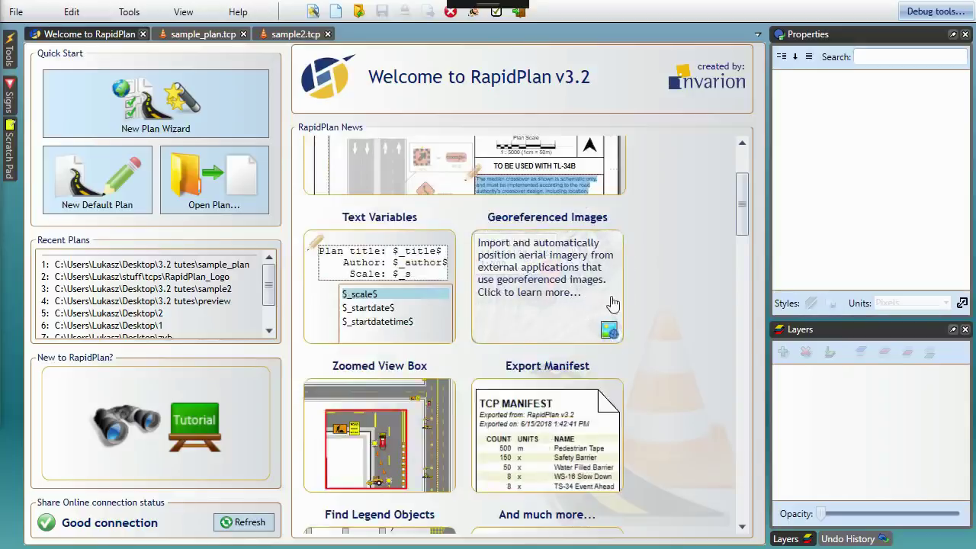
mouse_move(528, 184)
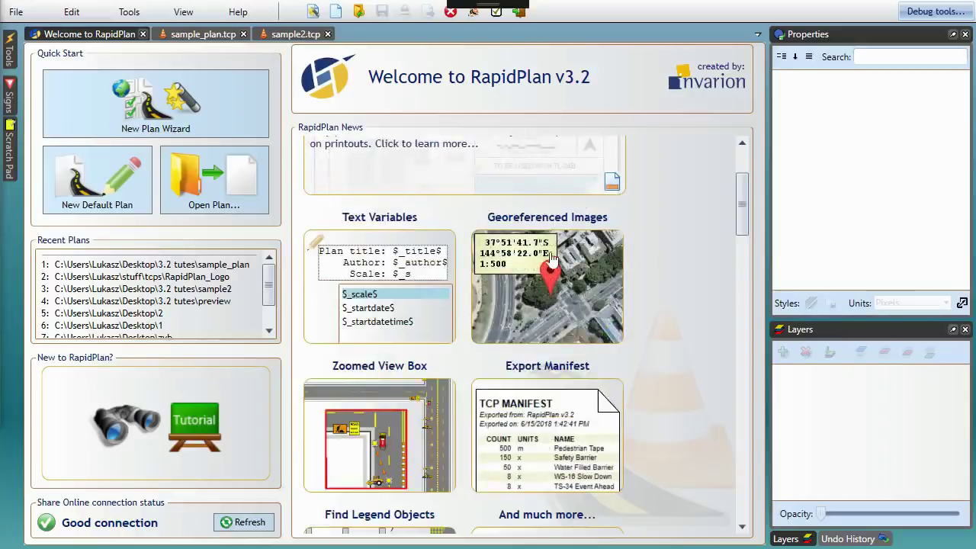
mouse_move(555, 284)
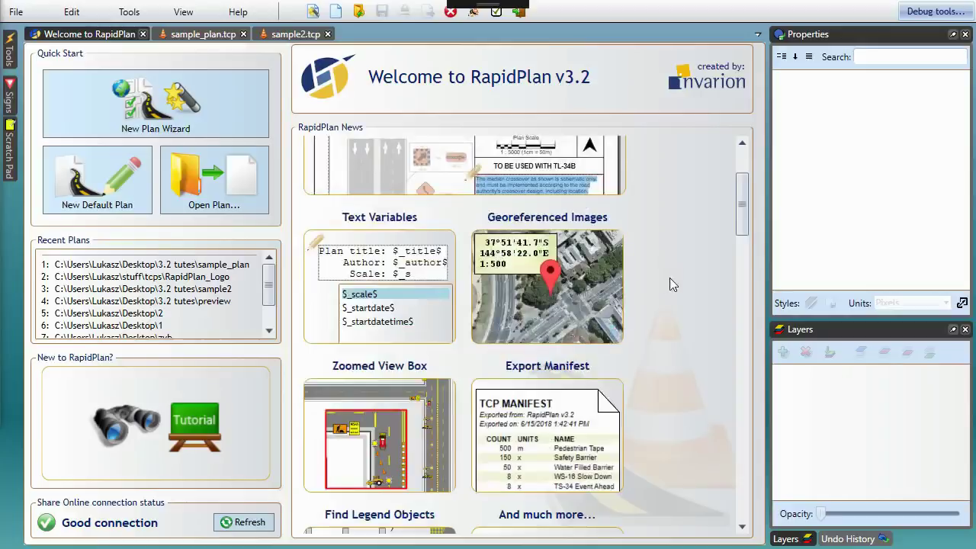
scroll(671, 278, down, 6)
scroll(653, 366, up, 1)
scroll(653, 363, up, 5)
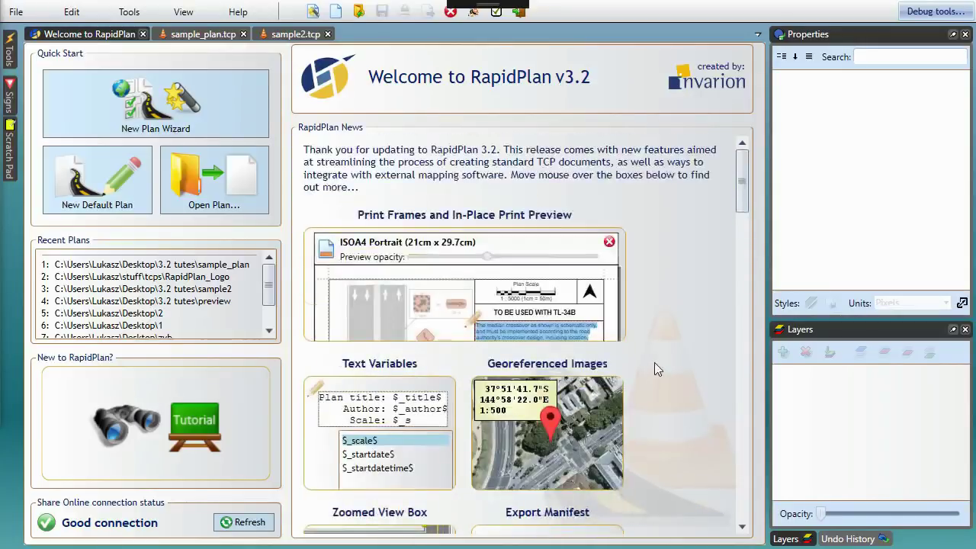
key(ctrl+Tab)
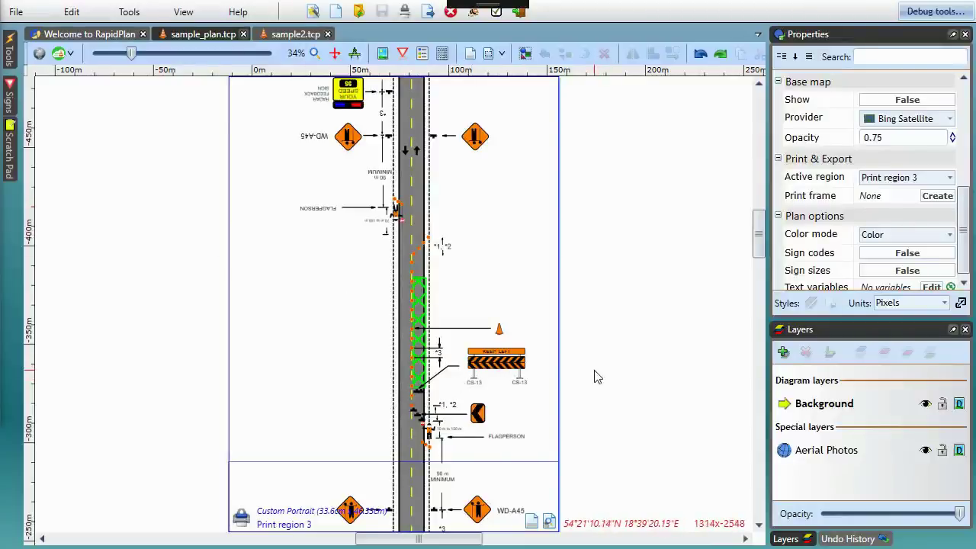
Insert a space so the FLAGPERSON label reads FLAG PERSON.
scroll(509, 420, up, 5)
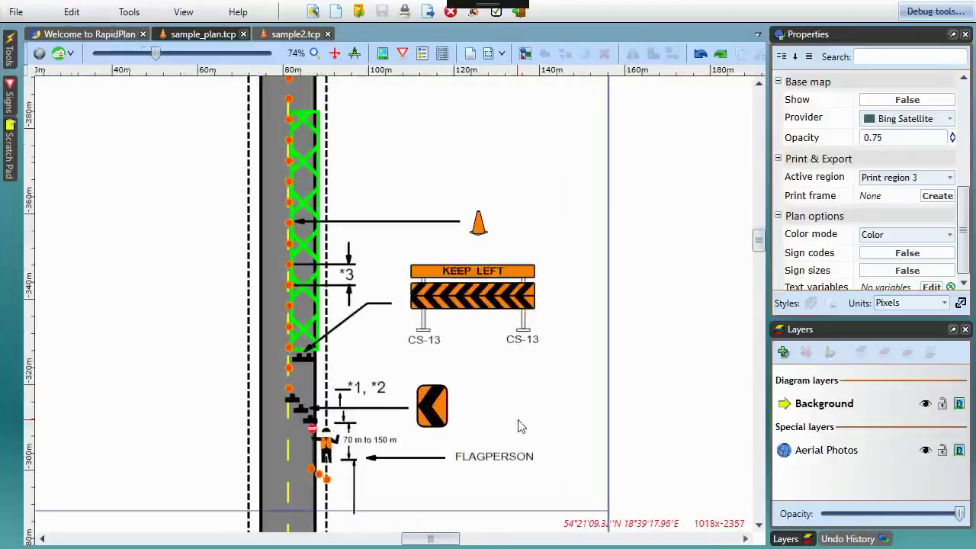
scroll(507, 423, down, 1)
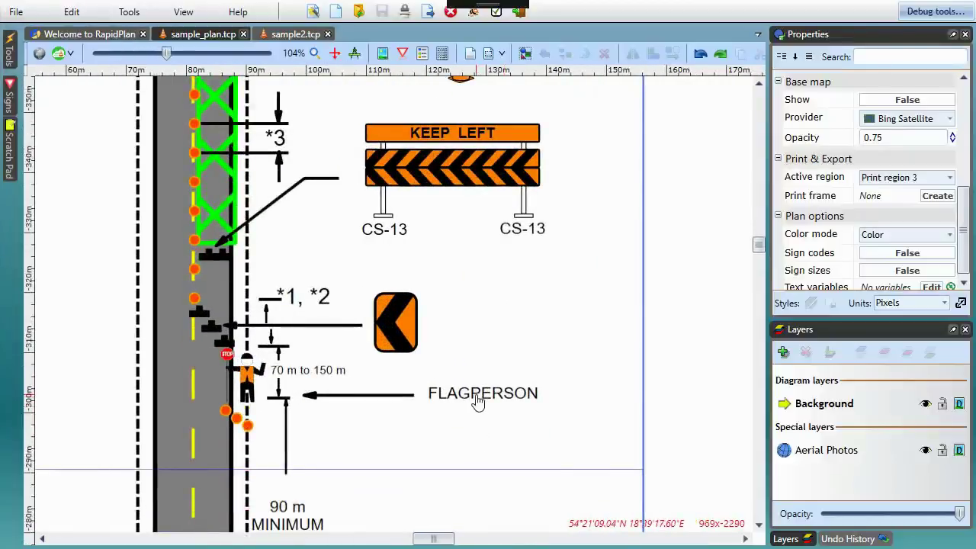
click(477, 396)
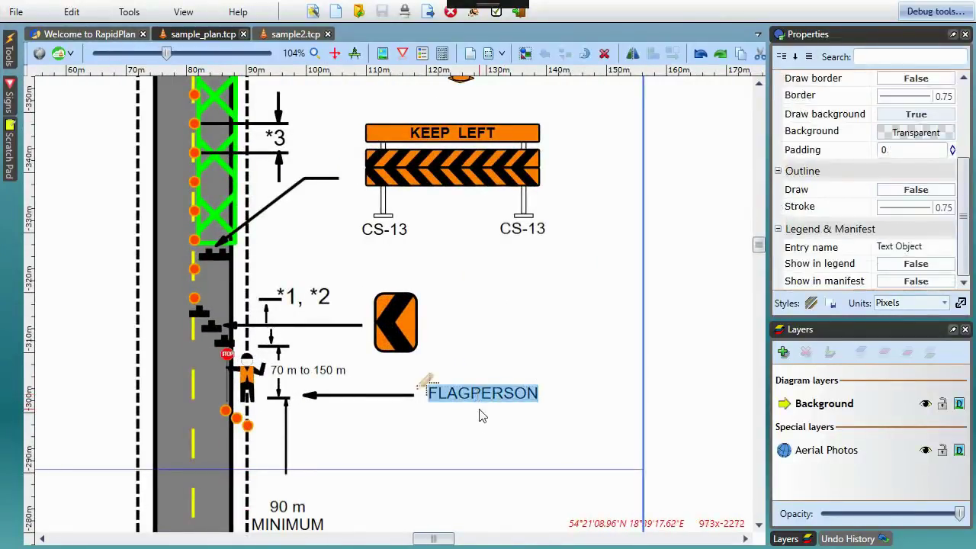
click(474, 395)
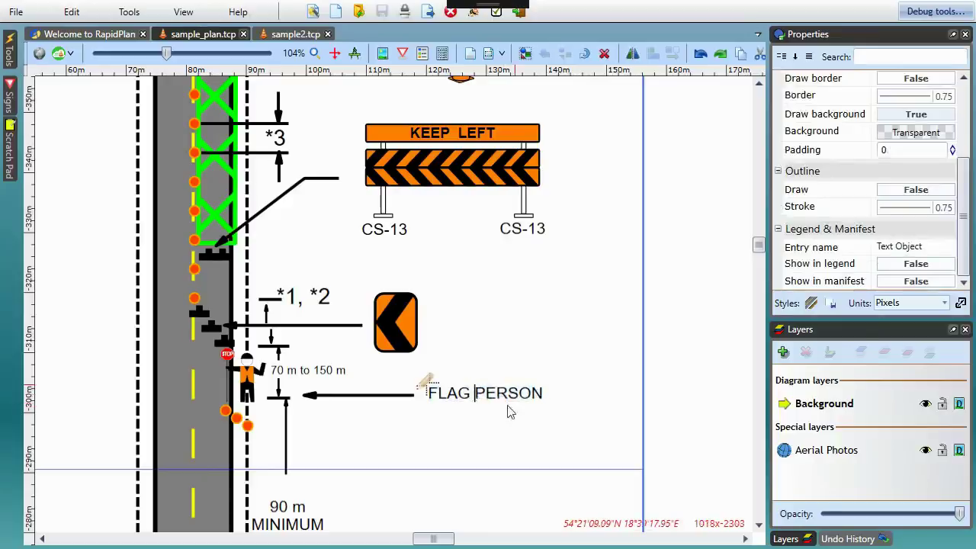
click(595, 362)
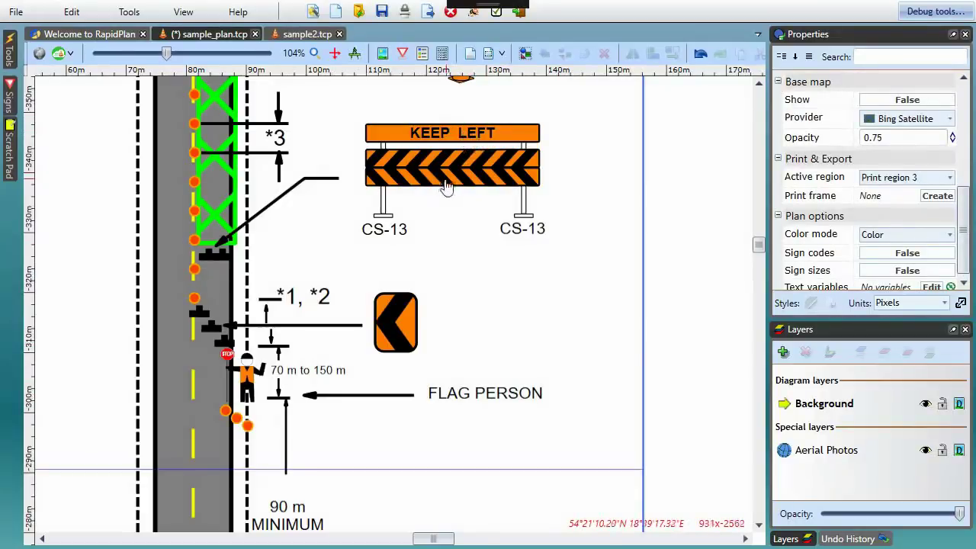
Change the KEEP LEFT sign text to MERGE LEFT.
click(468, 140)
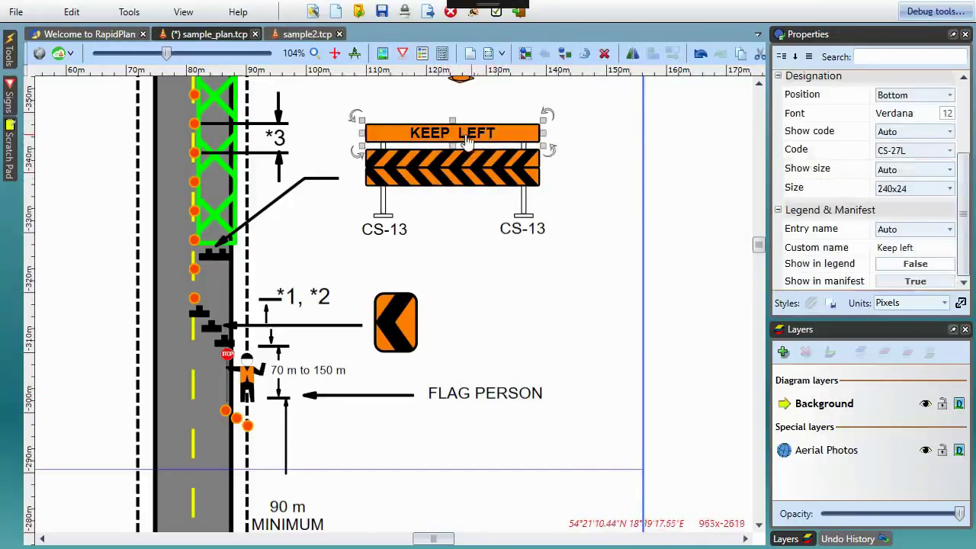
double_click(455, 136)
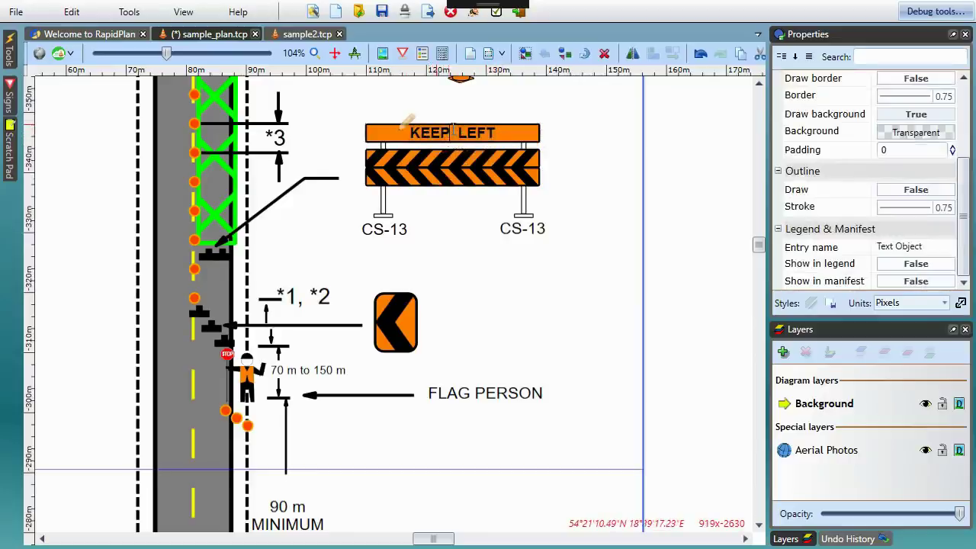
key(BackSpace)
key(BackSpace)
key(BackSpace)
key(BackSpace)
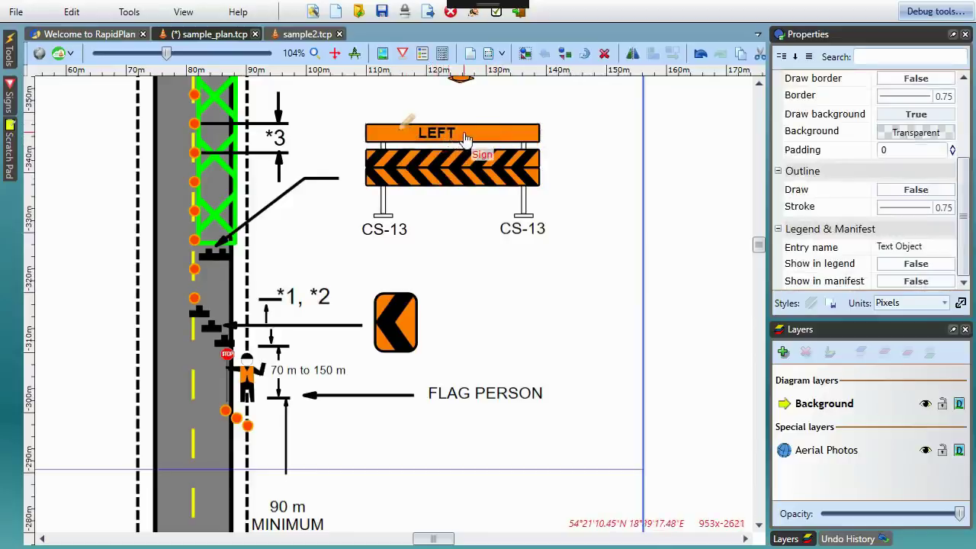
text(MERGE)
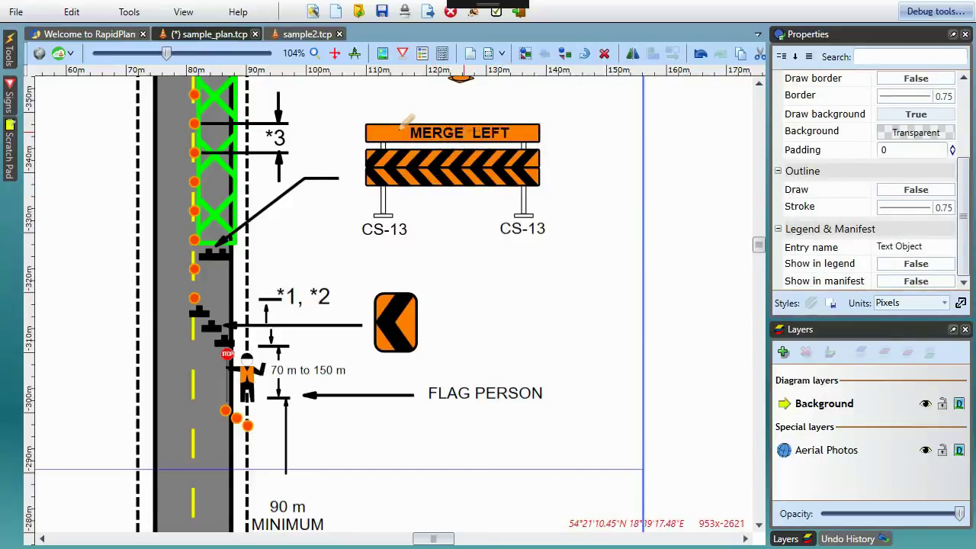
Change the left speed sign's limit from 60 to 50.
click(312, 246)
scroll(320, 244, down, 3)
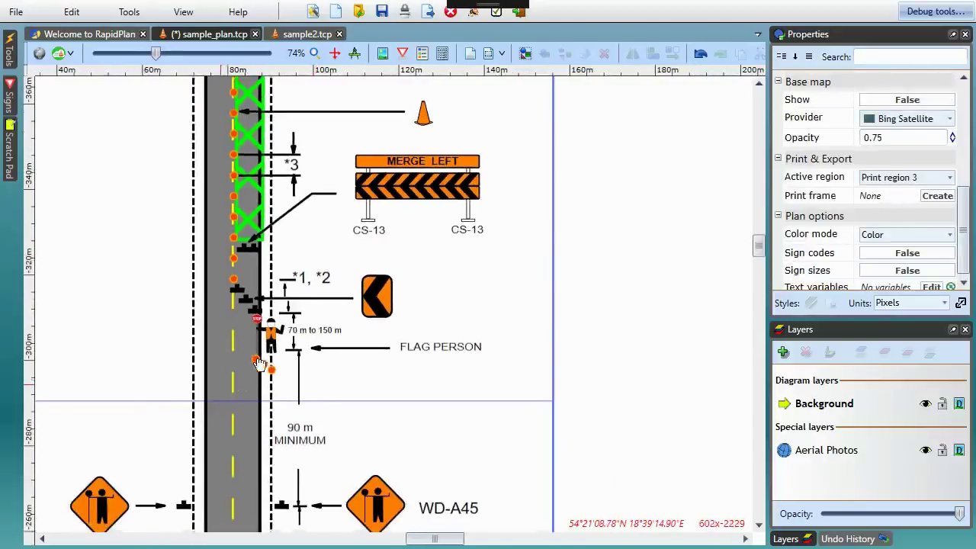
middle_drag(259, 365, 439, 202)
middle_drag(255, 431, 333, 168)
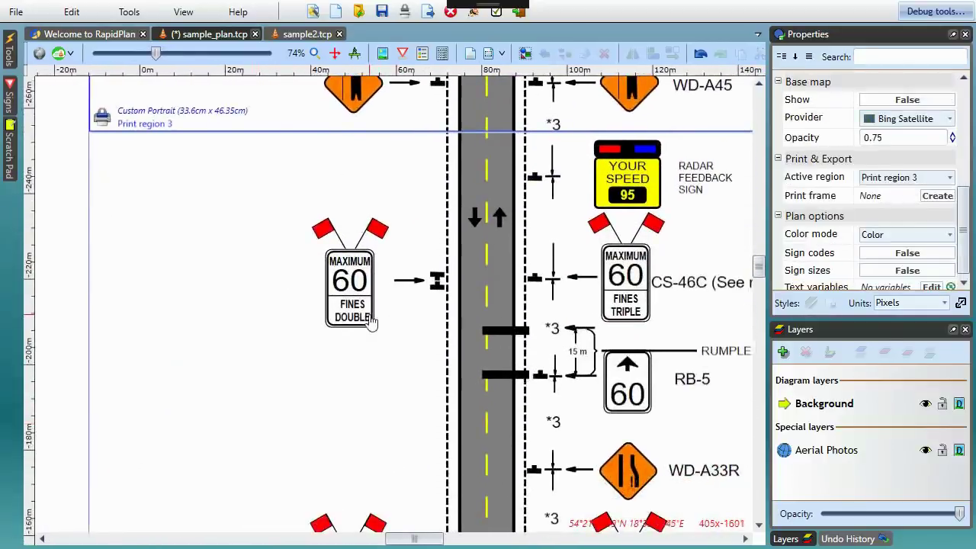
scroll(370, 322, up, 3)
click(337, 268)
double_click(337, 268)
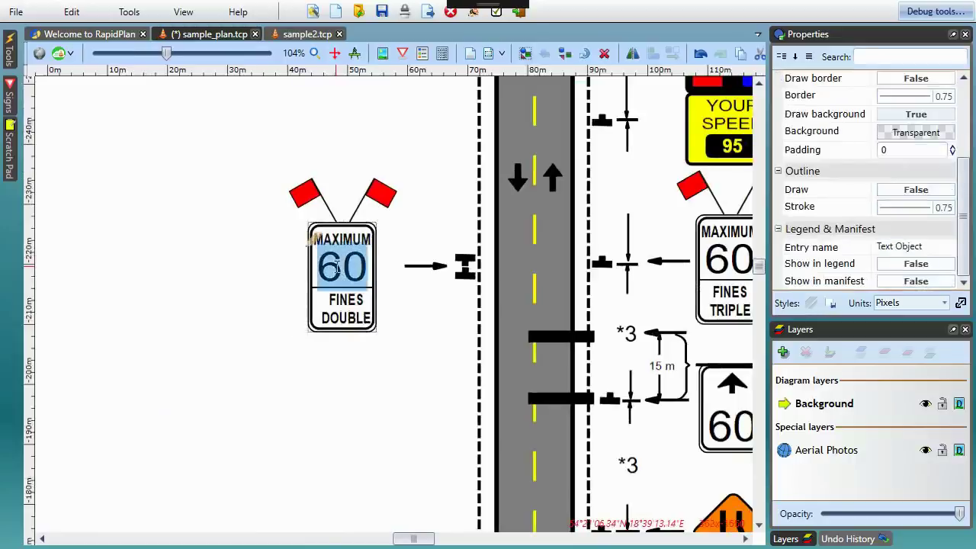
text(50)
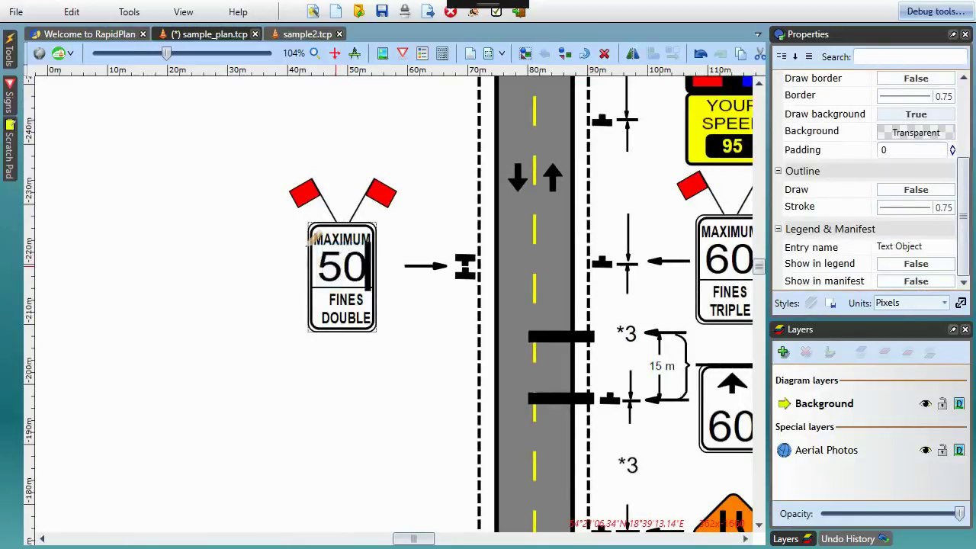
click(261, 339)
Replace DOUBLE with TRIPLE on the sign's FINES line and make Print region 2 active.
click(343, 315)
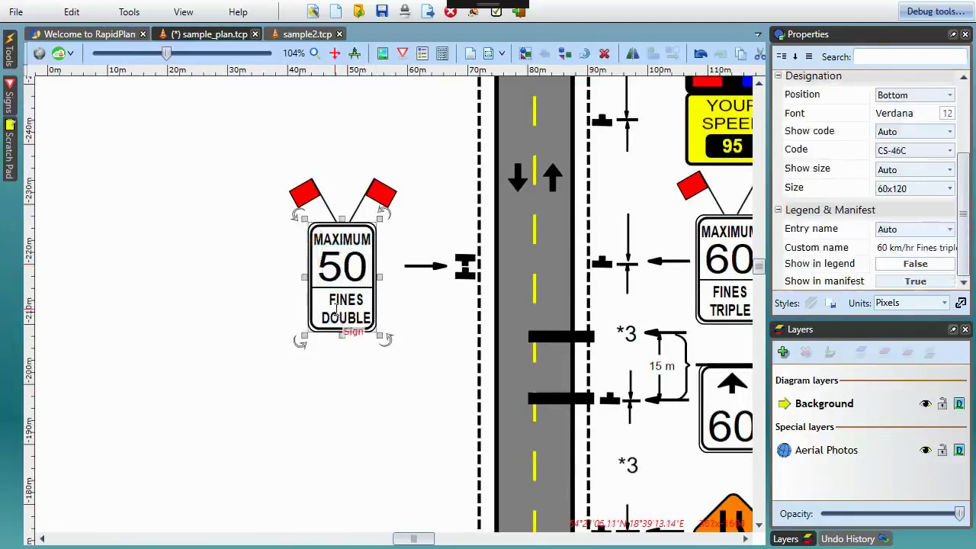
double_click(342, 315)
click(338, 318)
drag(372, 318, 322, 318)
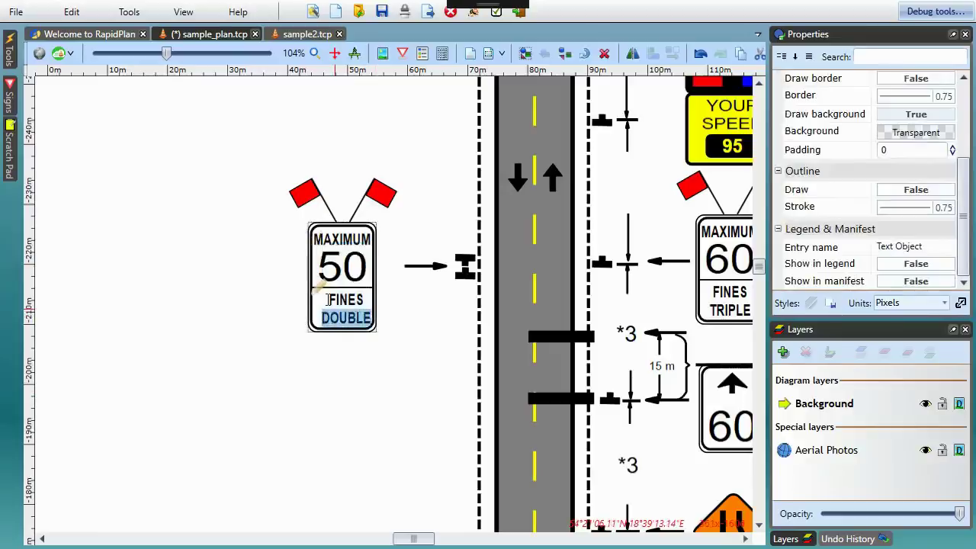
text(TRIPLE)
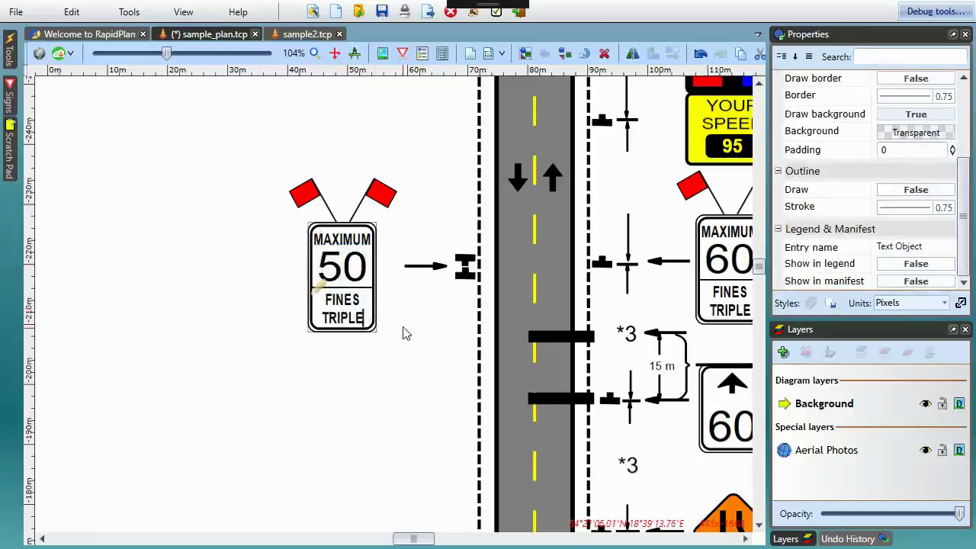
click(398, 318)
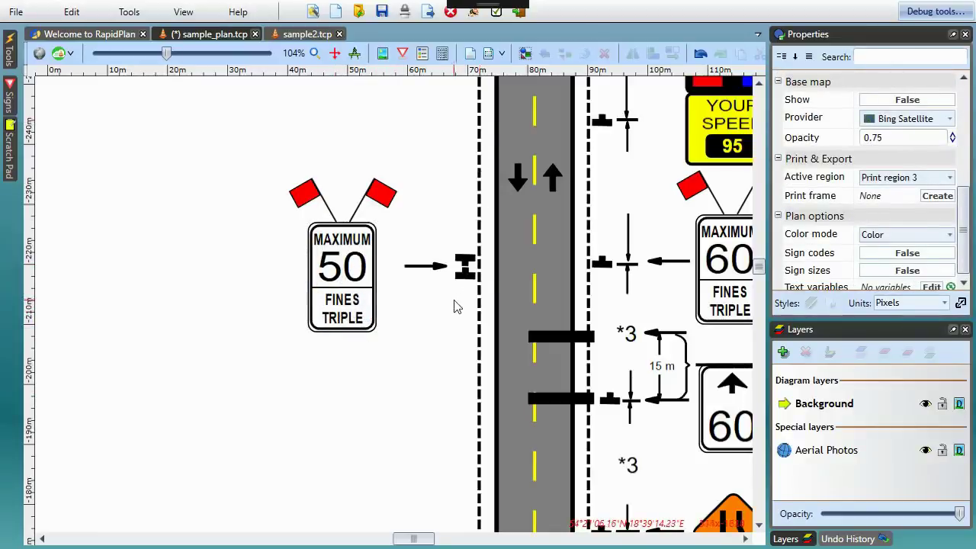
middle_drag(458, 305, 356, 356)
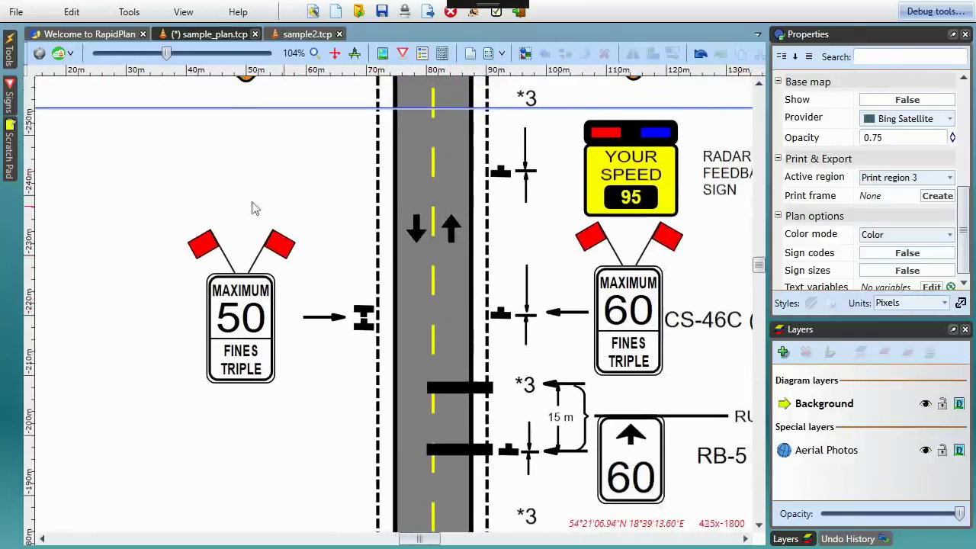
middle_drag(93, 201, 90, 200)
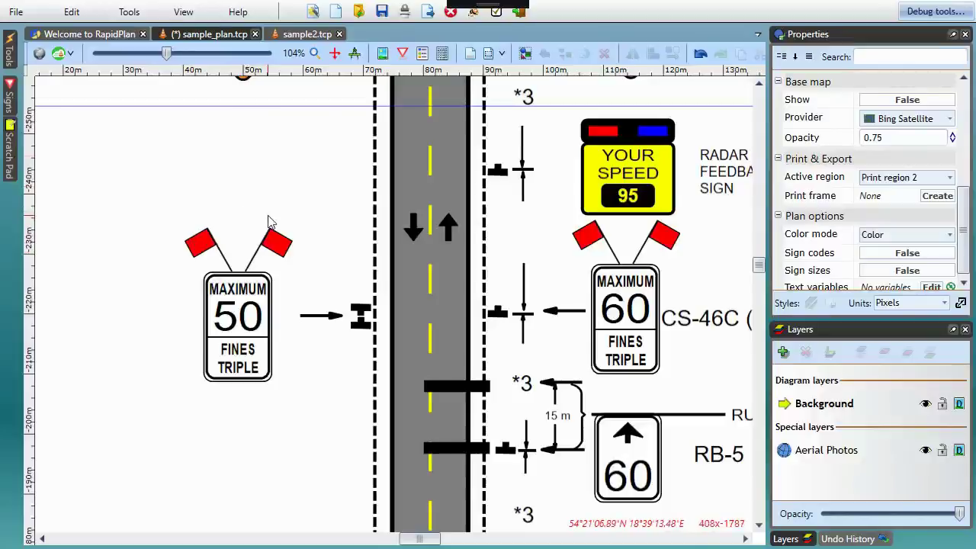
scroll(272, 221, up, 2)
scroll(274, 225, up, 2)
ctrl+scroll(276, 244, down, 3)
scroll(277, 244, up, 2)
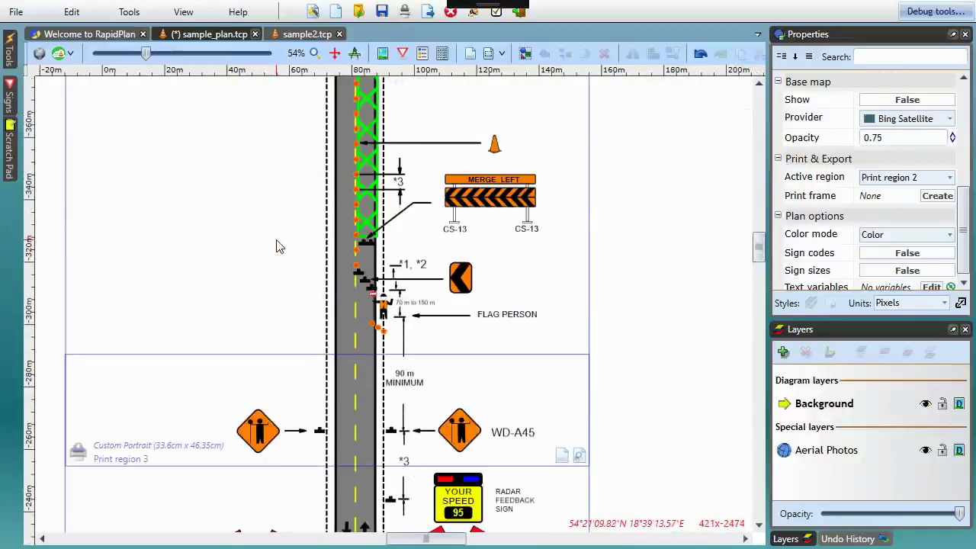
scroll(280, 249, up, 10)
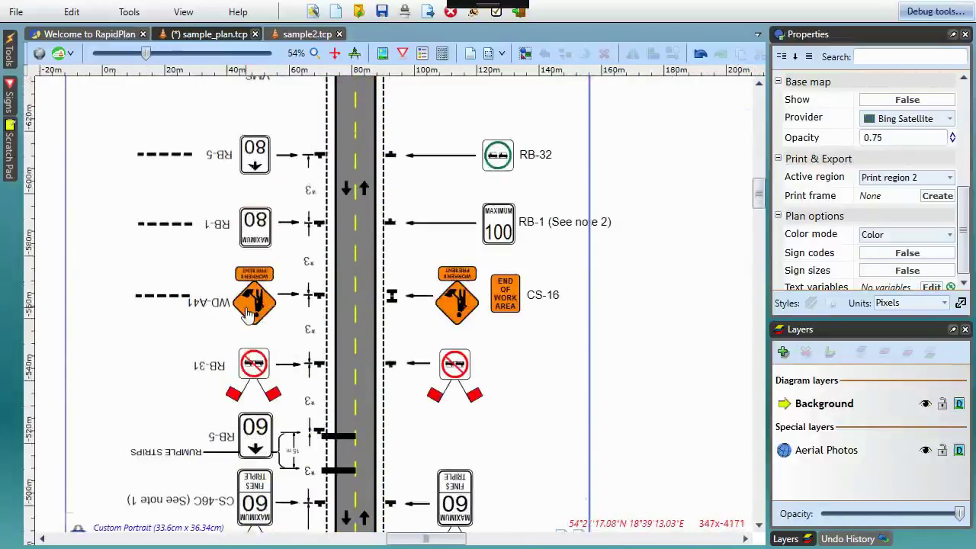
scroll(247, 313, down, 5)
ctrl+scroll(245, 313, down, 2)
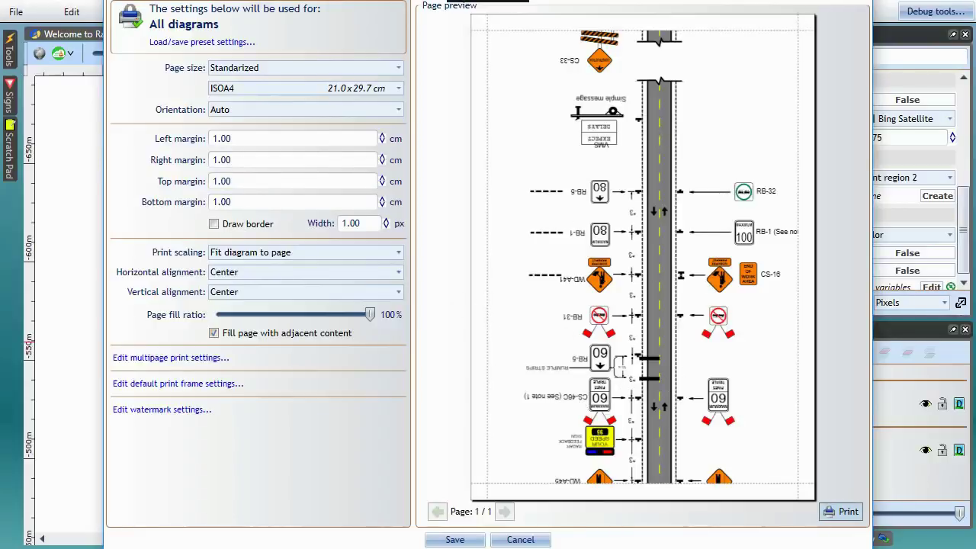
key(Escape)
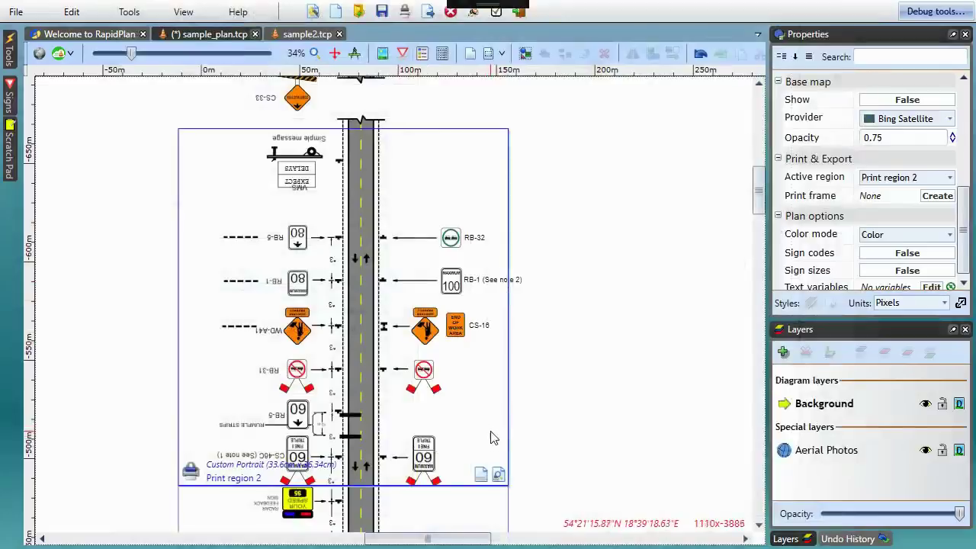
Show Print region 2's ISOA4 Portrait in-place preview and nudge the region slightly upward.
middle_drag(499, 428, 506, 421)
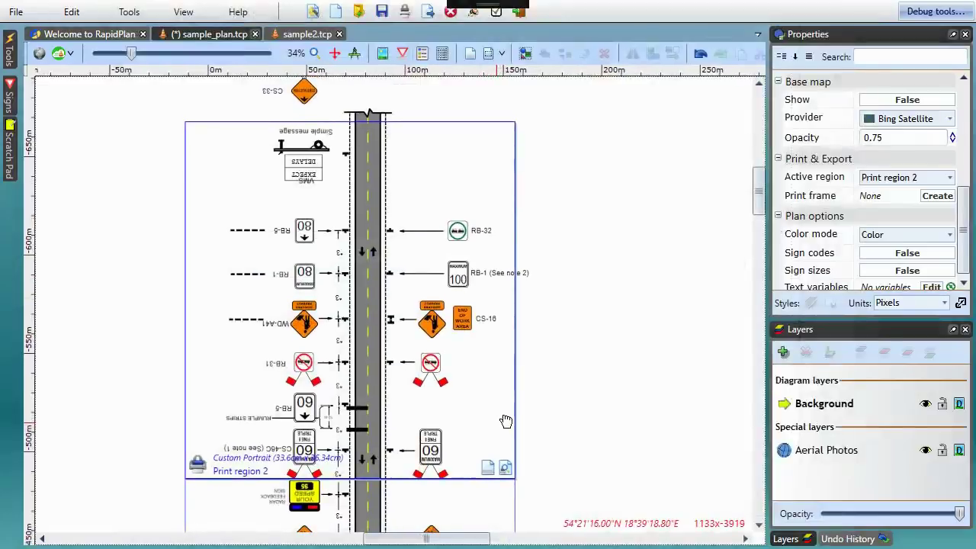
double_click(507, 469)
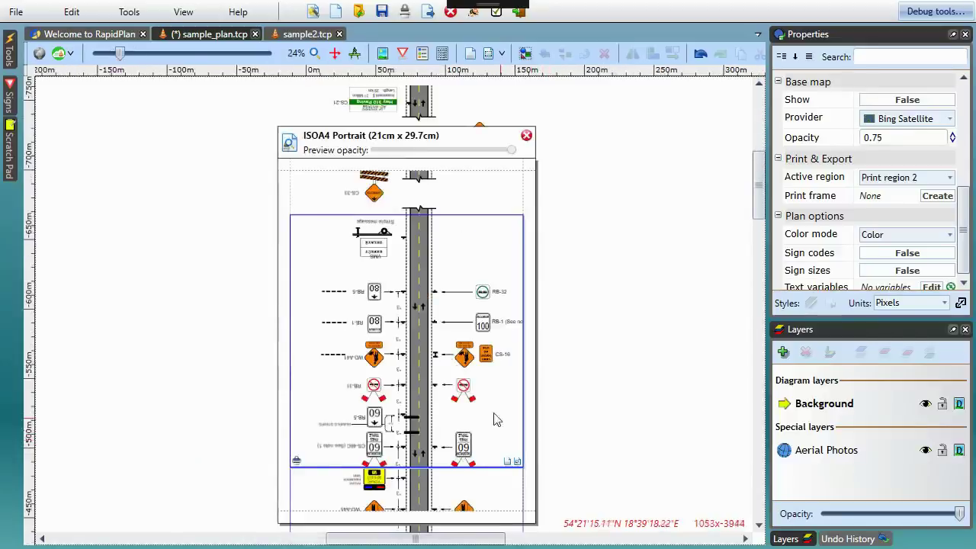
click(375, 263)
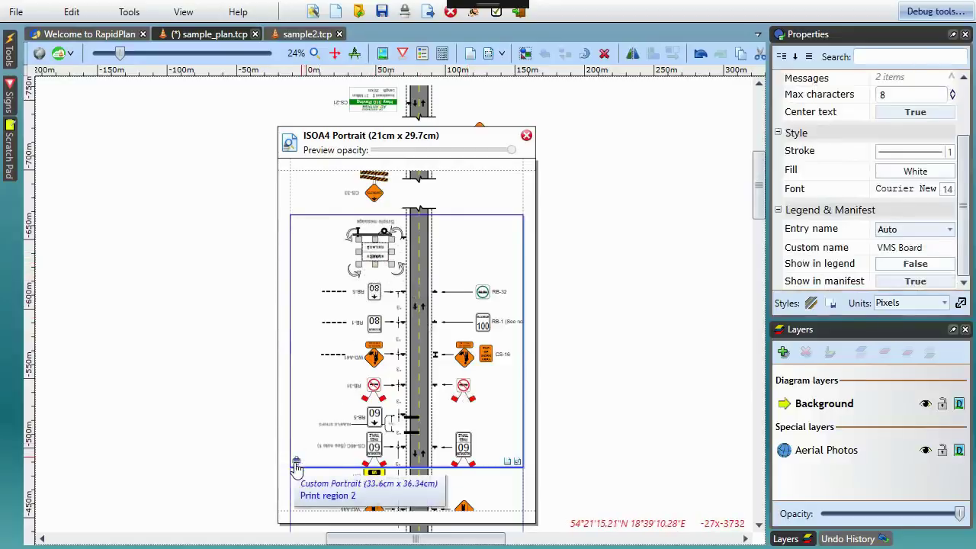
mouse_move(298, 467)
mouse_down()
mouse_move(296, 454)
mouse_move(299, 466)
mouse_up()
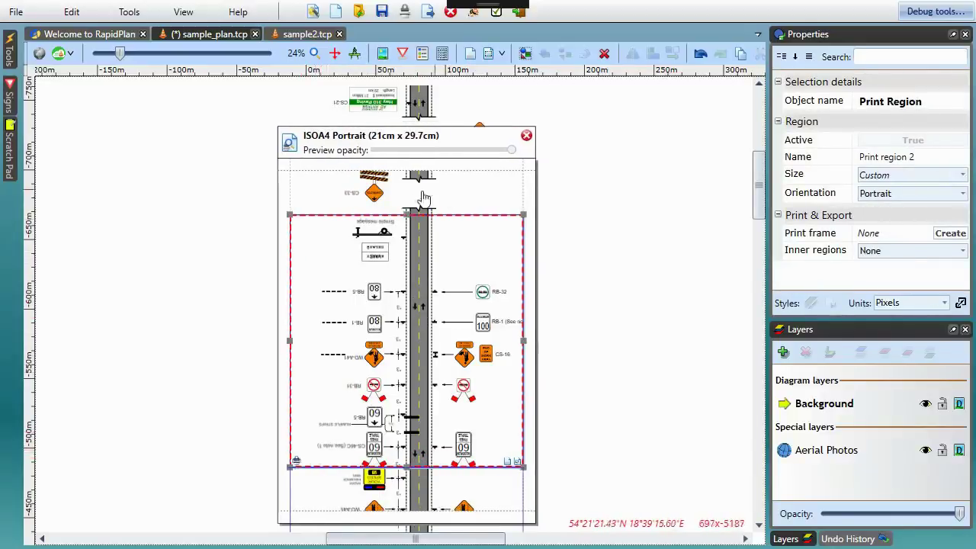
drag(405, 213, 396, 115)
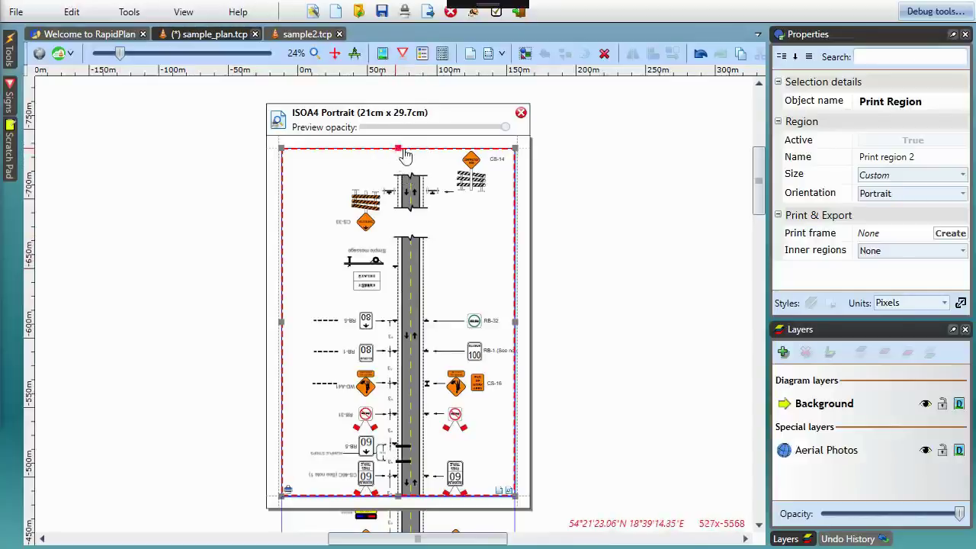
drag(397, 146, 398, 228)
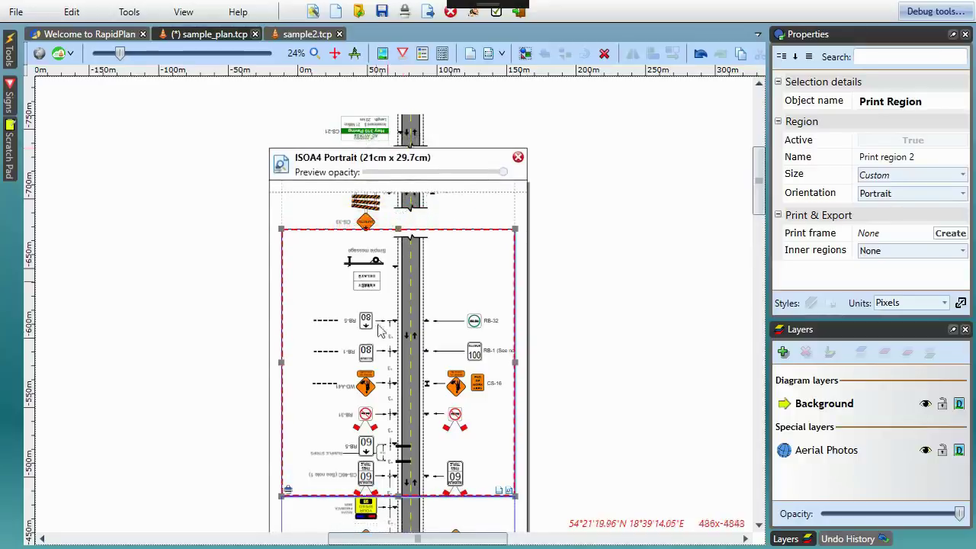
scroll(367, 421, down, 1)
ctrl+scroll(381, 321, down, 2)
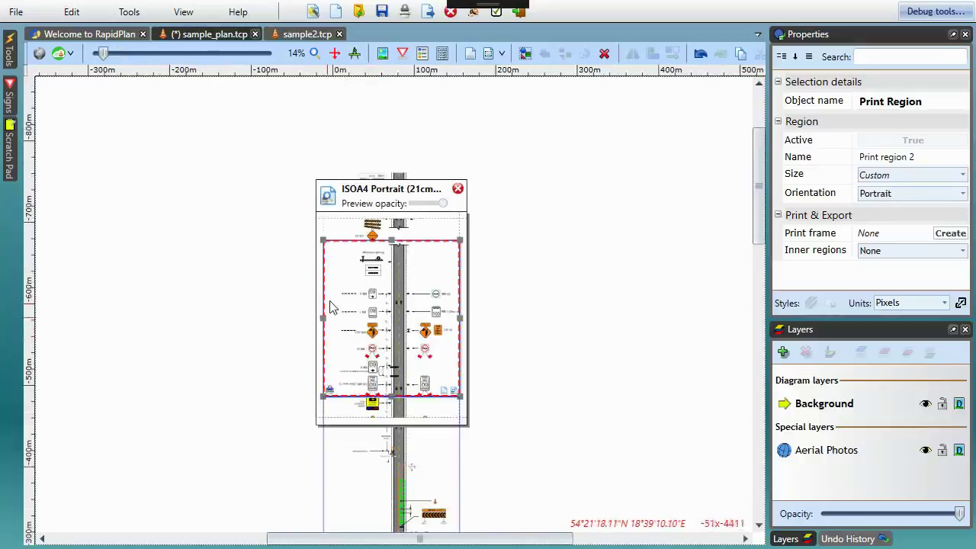
ctrl+scroll(450, 290, up, 2)
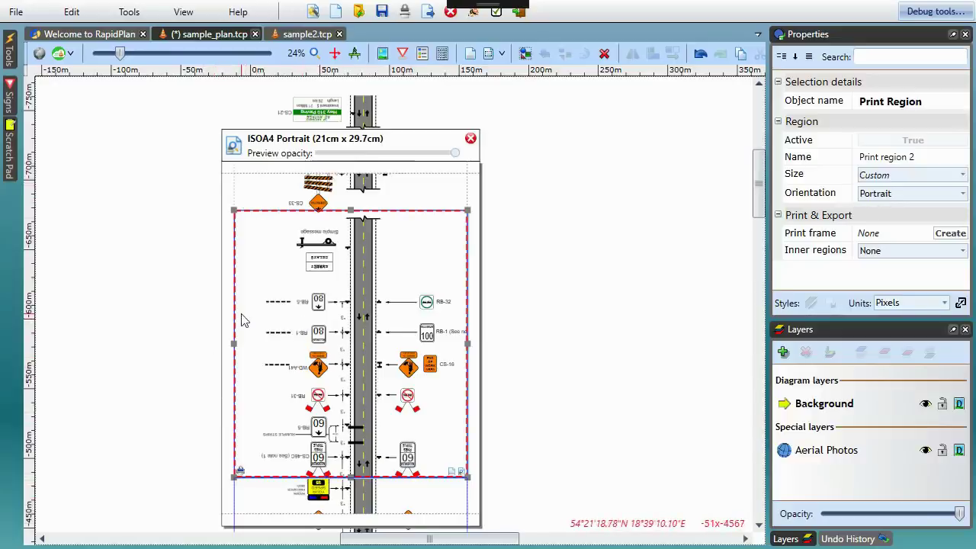
Uncheck 'Fill page with adjacent content' in the region's print settings and save.
double_click(373, 334)
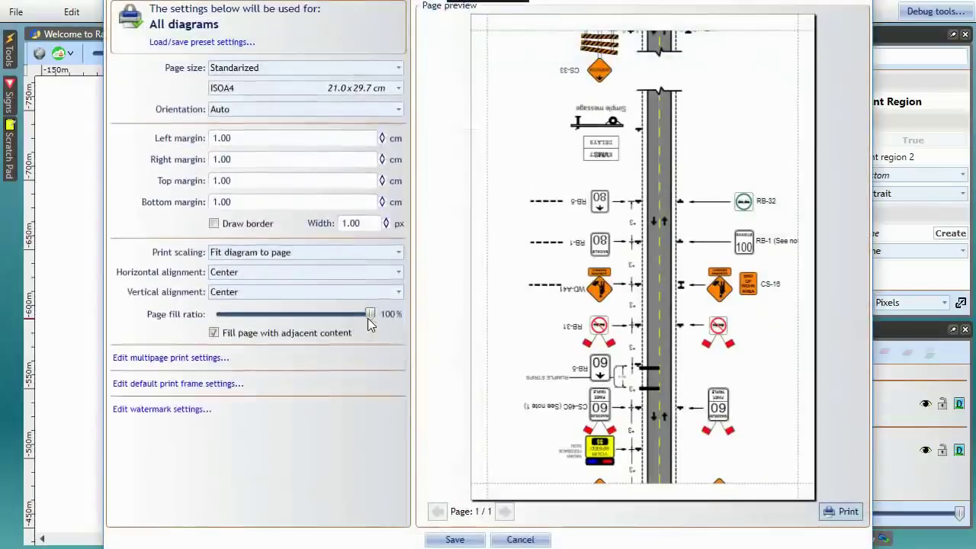
click(242, 340)
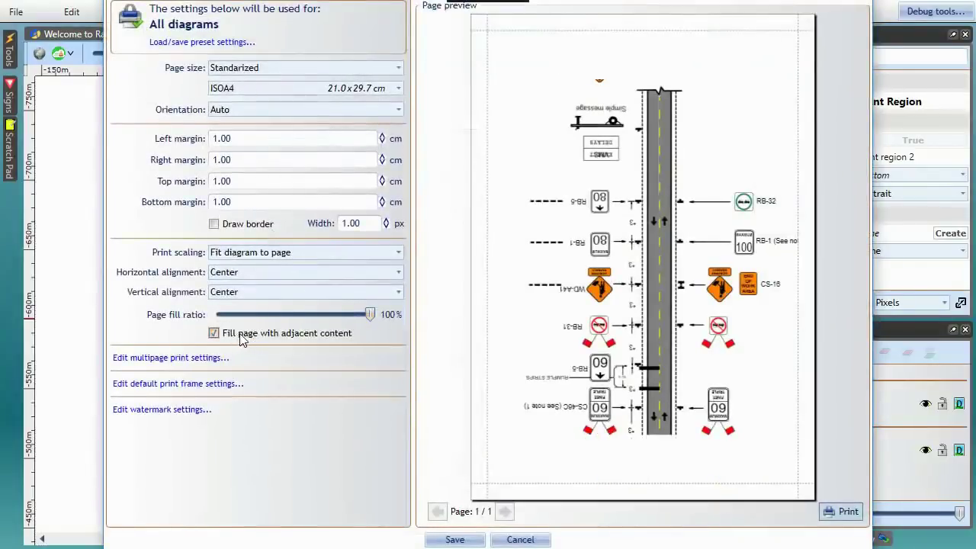
click(242, 339)
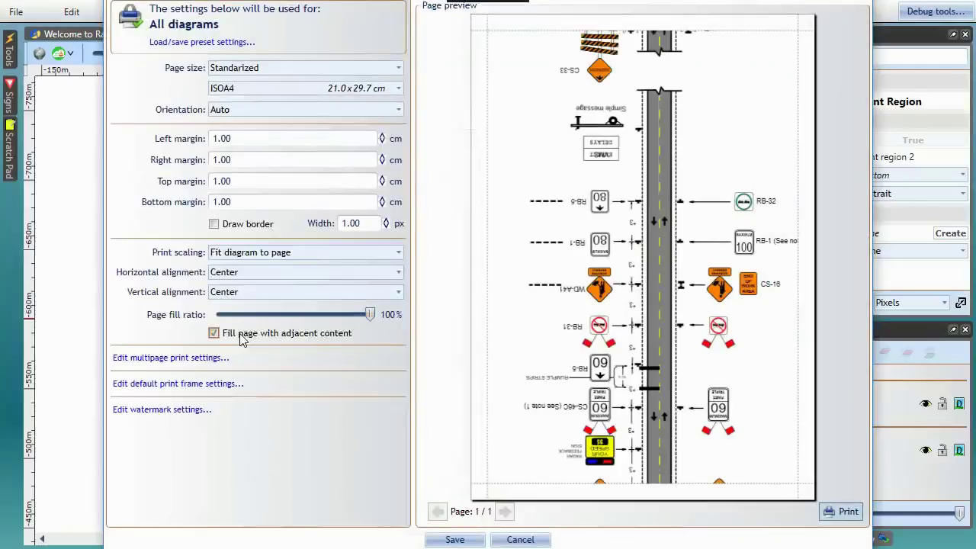
click(242, 340)
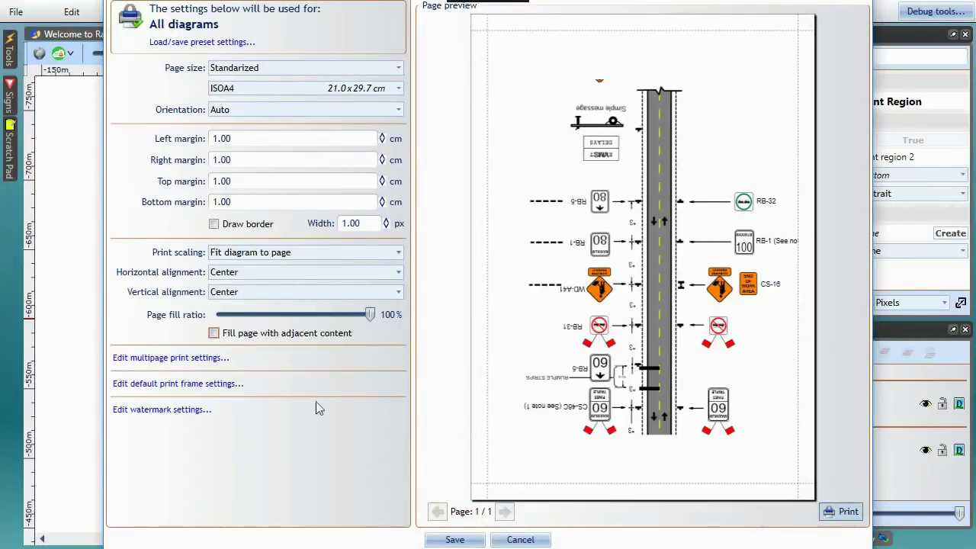
click(454, 539)
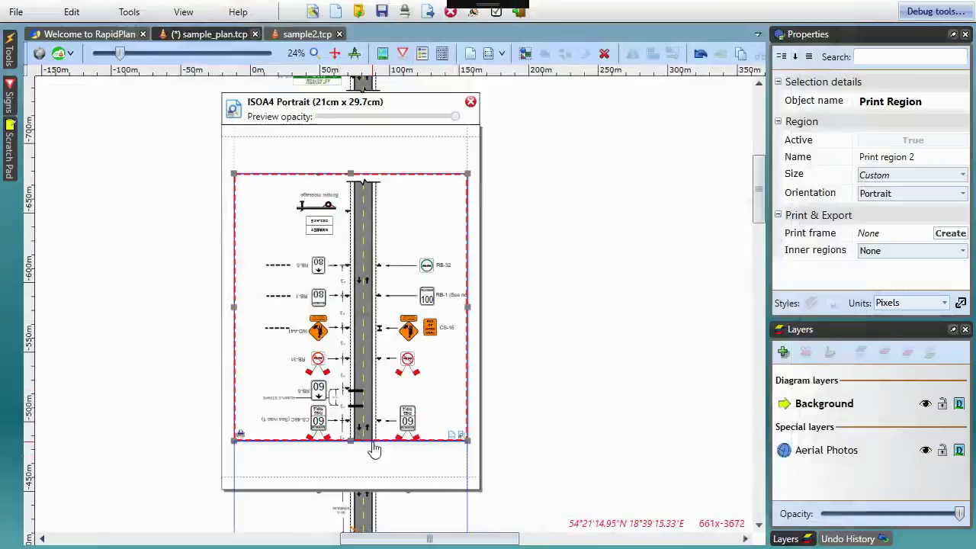
Stretch Print region 2's bottom edge down over the VMS board and lower warning signs, then deselect it.
drag(352, 446, 352, 515)
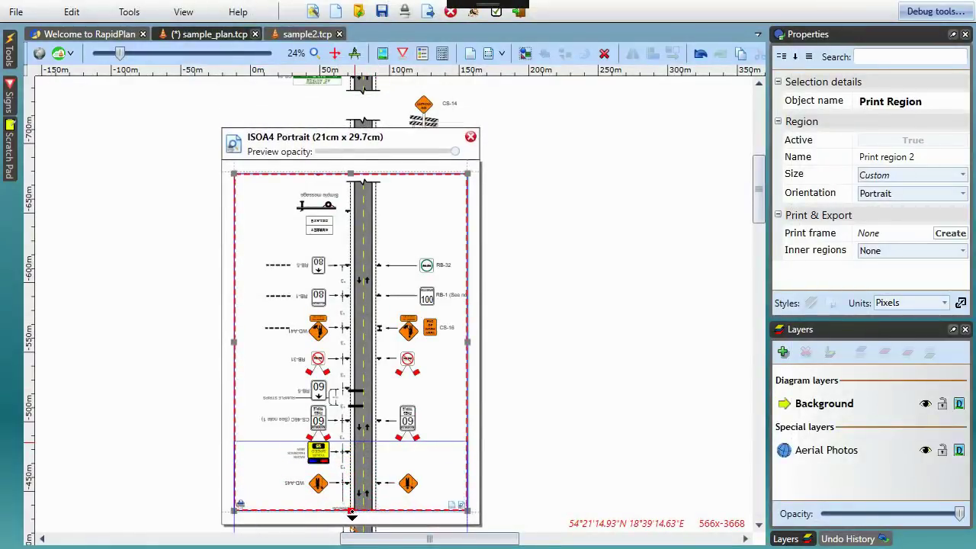
drag(244, 514, 244, 511)
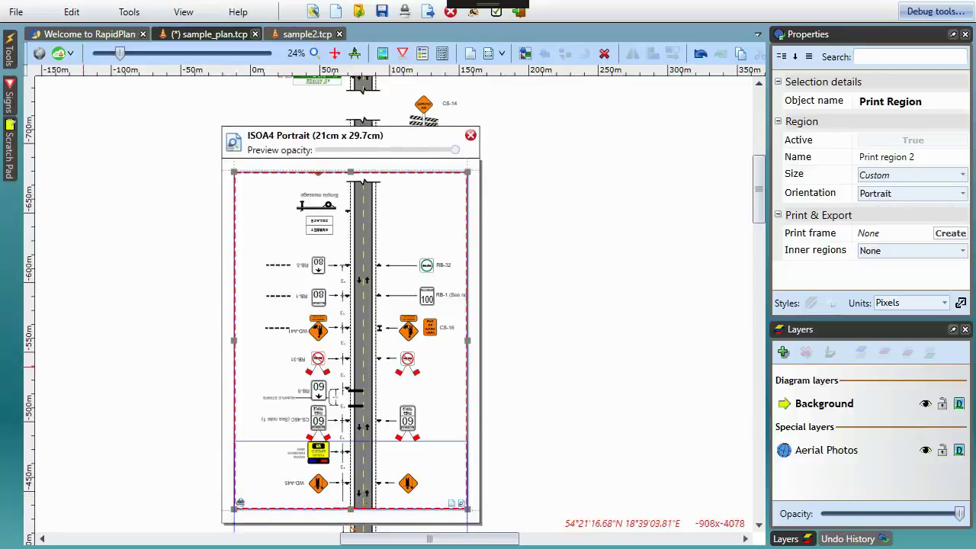
click(94, 272)
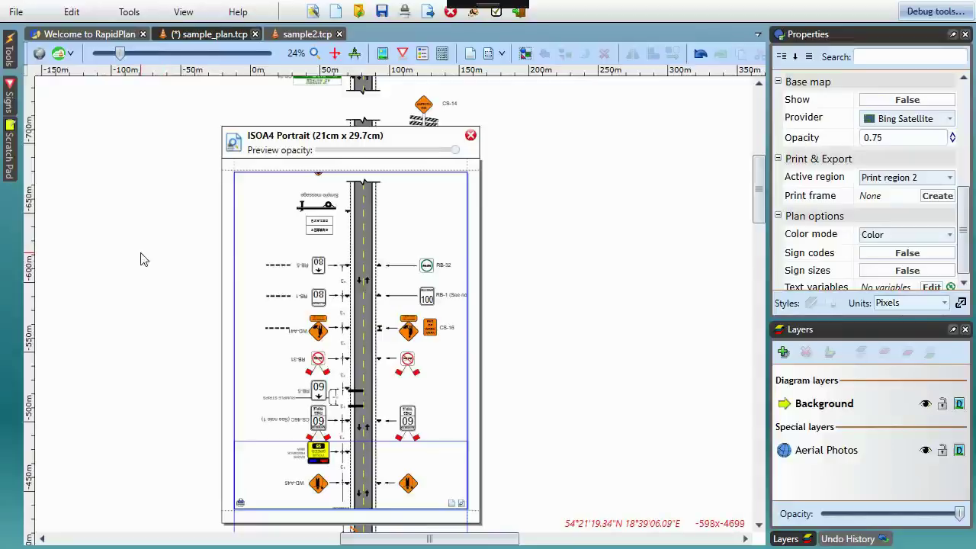
click(471, 136)
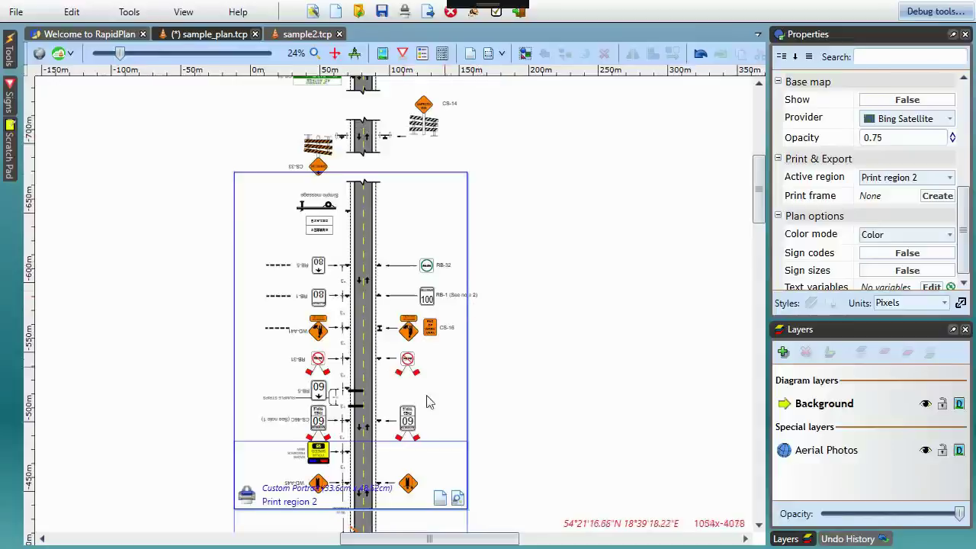
scroll(534, 317, down, 1)
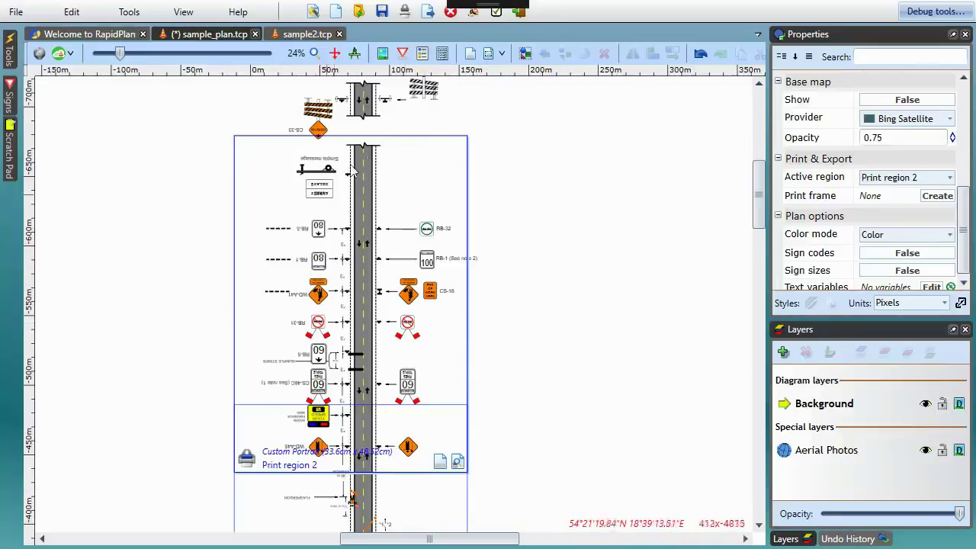
Create a new plan print frame with Edit plan print frame, confirming with Yes.
click(470, 54)
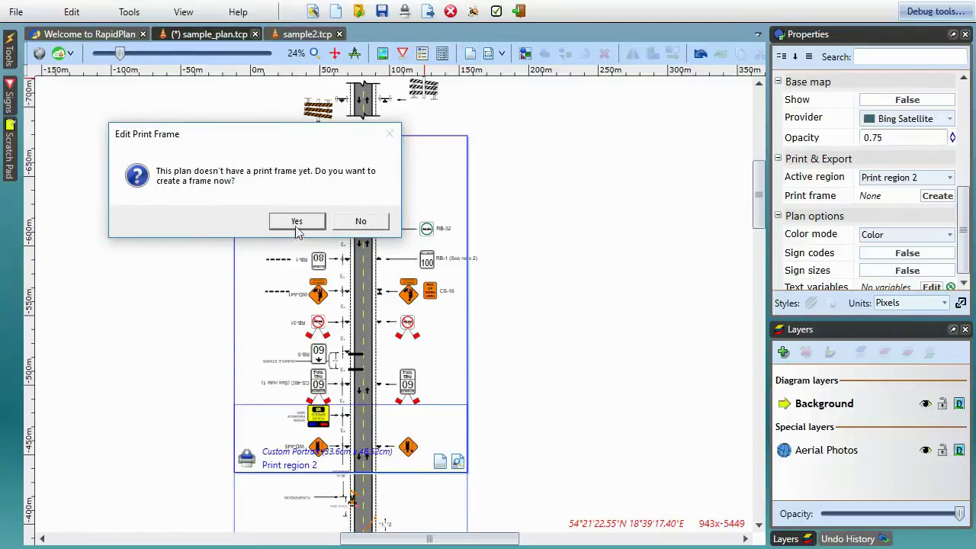
click(308, 223)
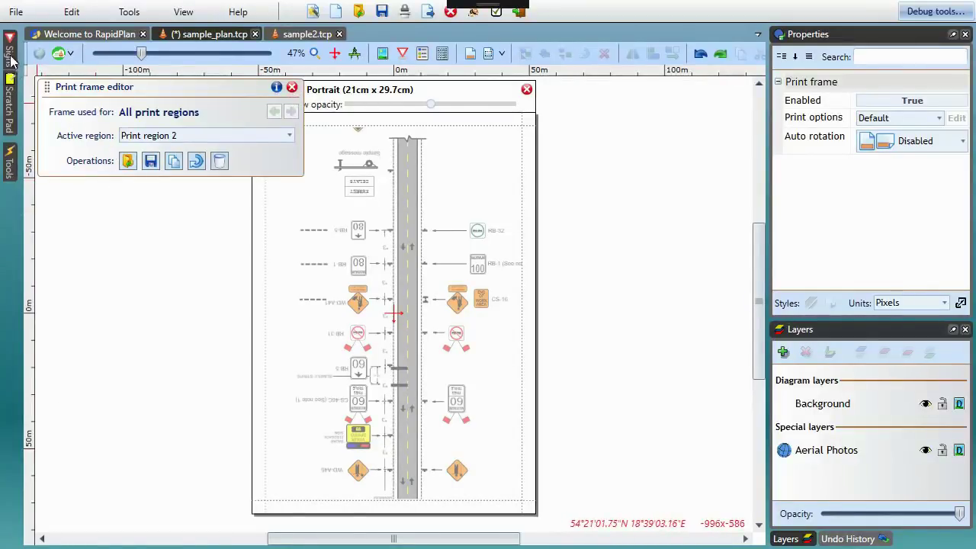
Pin the Tools panel and place a titlebox along the bottom of the print frame.
mouse_move(9, 177)
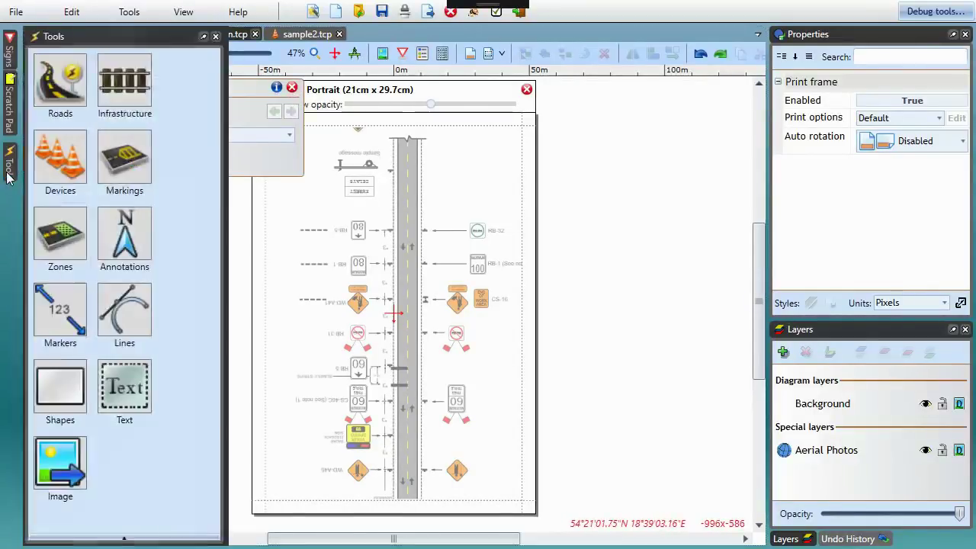
click(203, 35)
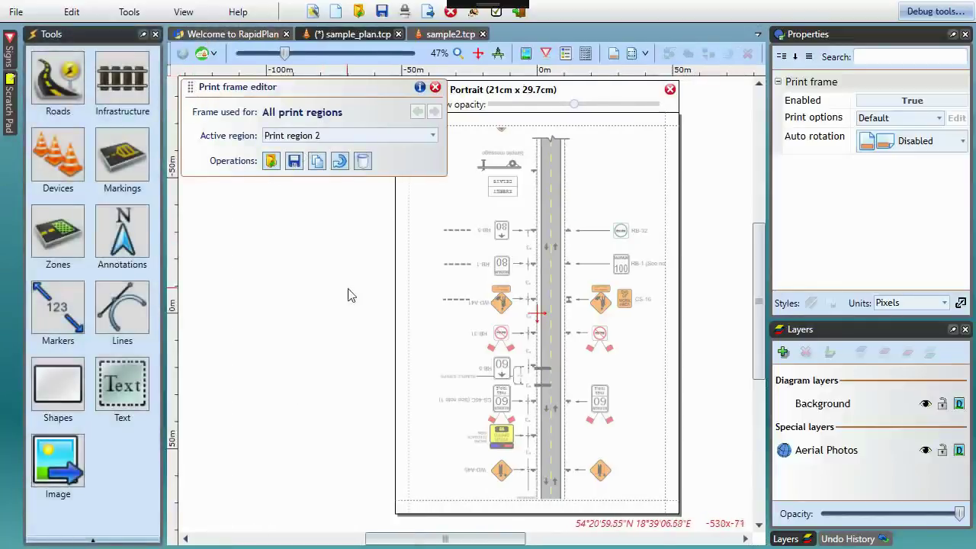
drag(353, 292, 414, 300)
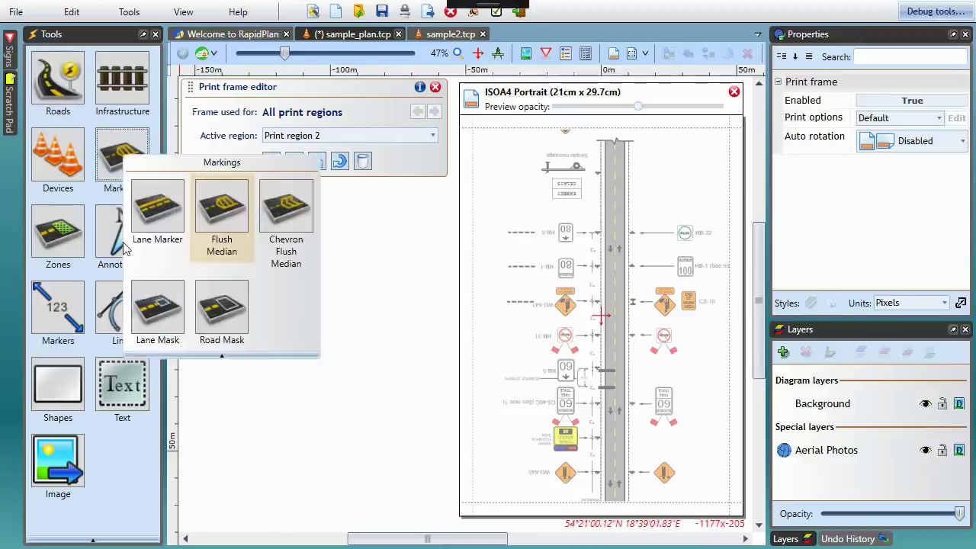
mouse_move(120, 252)
mouse_move(219, 365)
mouse_down()
mouse_move(534, 465)
mouse_move(603, 477)
mouse_up()
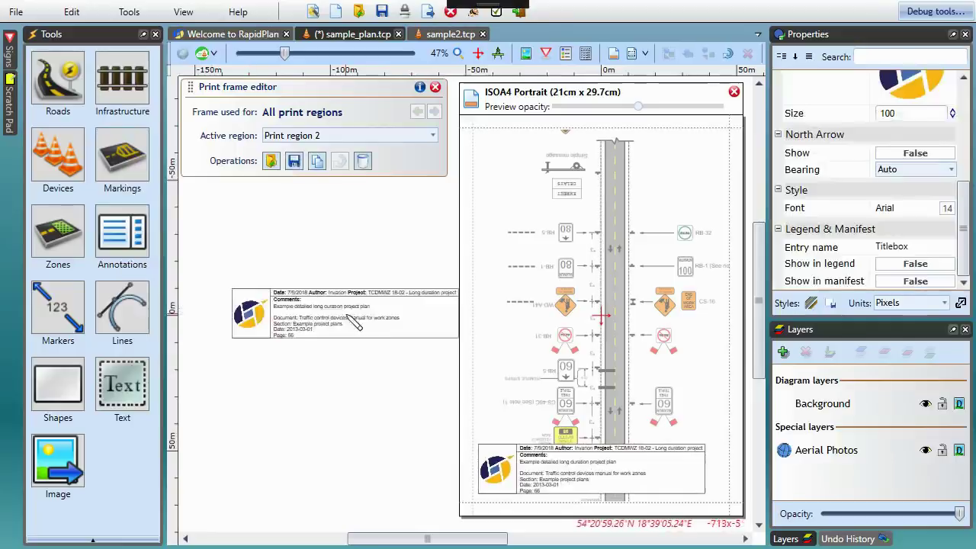
Add a scale marker at the frame's top-left and a north arrow at its top-right.
mouse_move(132, 244)
drag(221, 297, 504, 145)
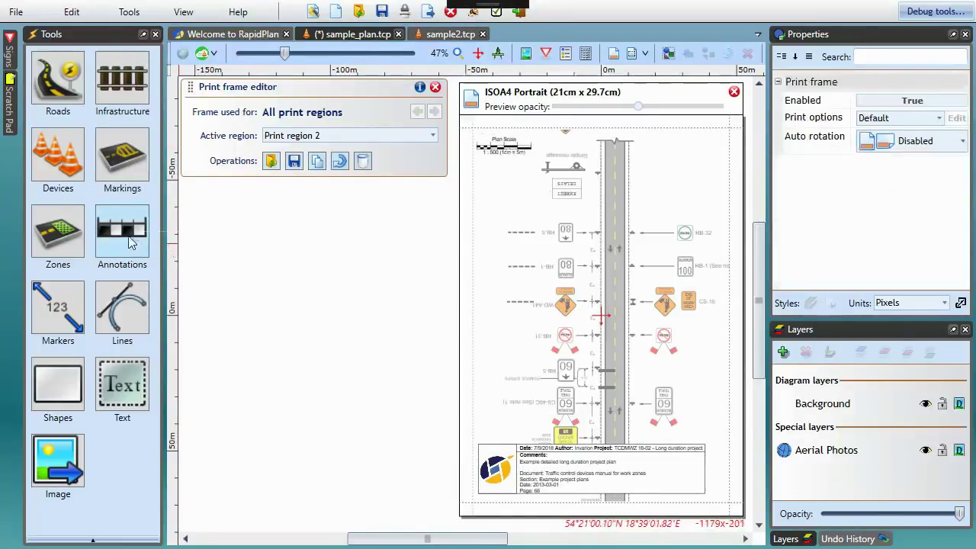
mouse_move(126, 244)
mouse_move(157, 286)
mouse_down()
mouse_move(433, 232)
mouse_move(711, 147)
mouse_up()
Nudge the titlebox and anchor it to the frame's bottom-left corner.
click(597, 460)
drag(597, 460, 599, 460)
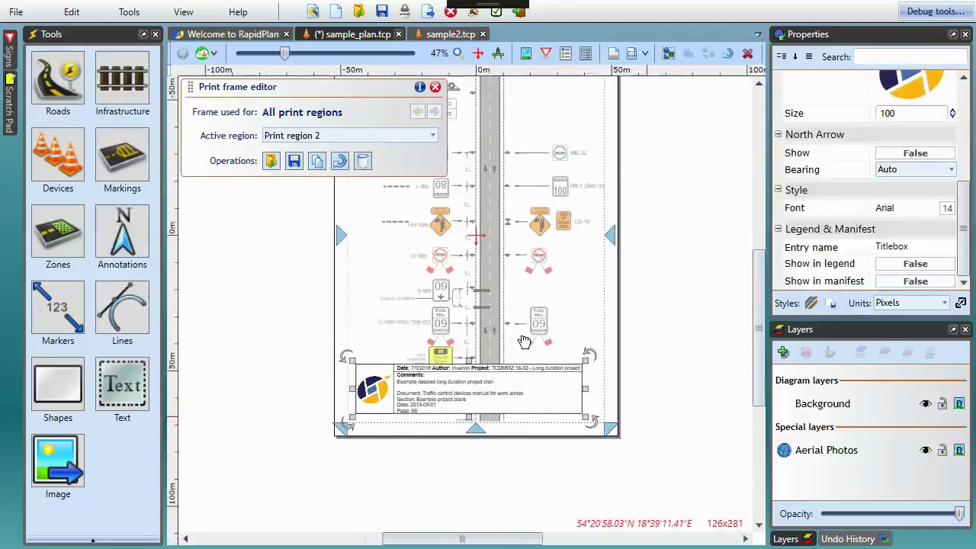
scroll(359, 438, up, 5)
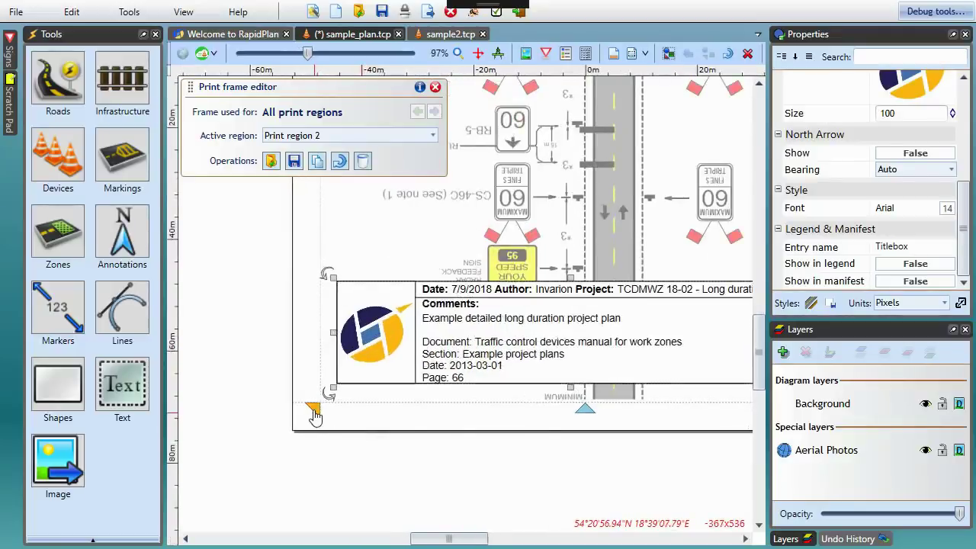
double_click(314, 411)
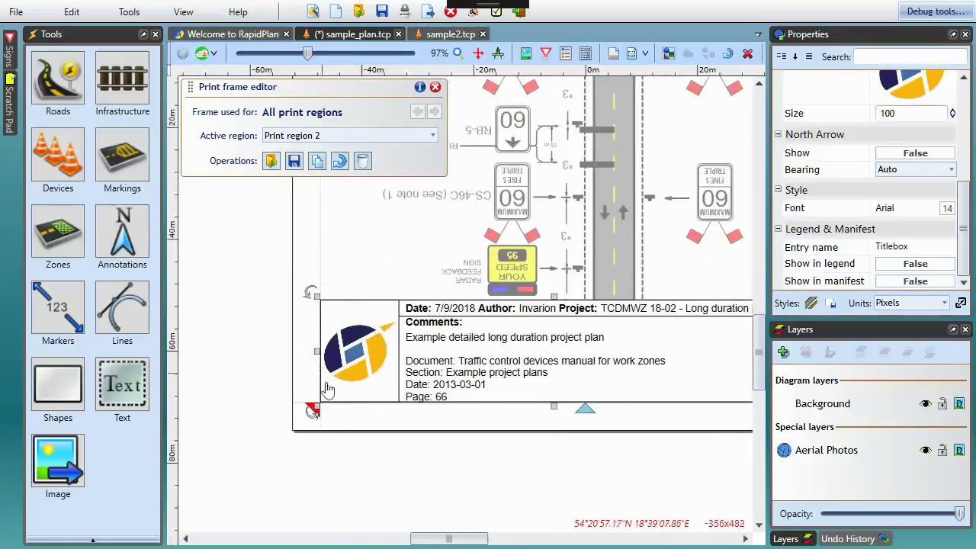
click(305, 359)
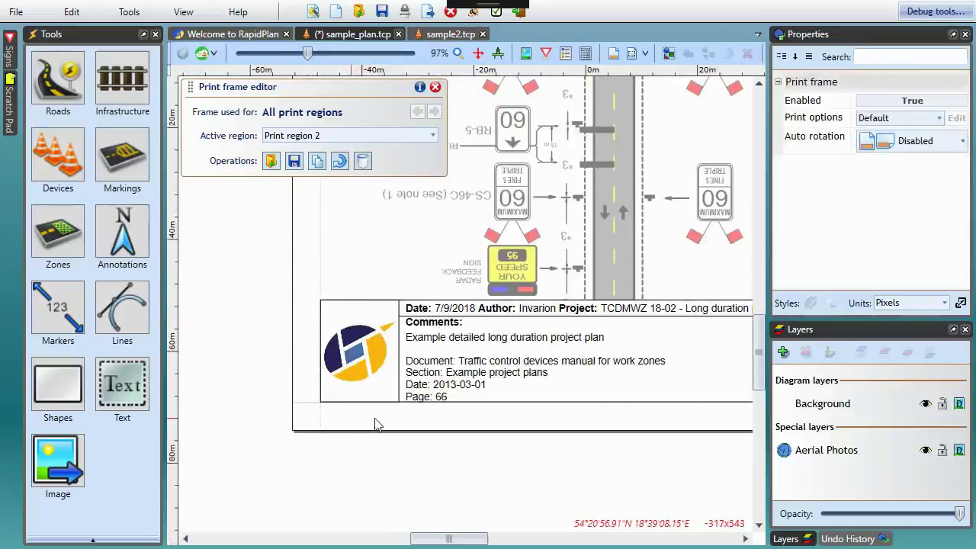
Anchor the north arrow to the print frame's top-right corner.
scroll(443, 313, down, 3)
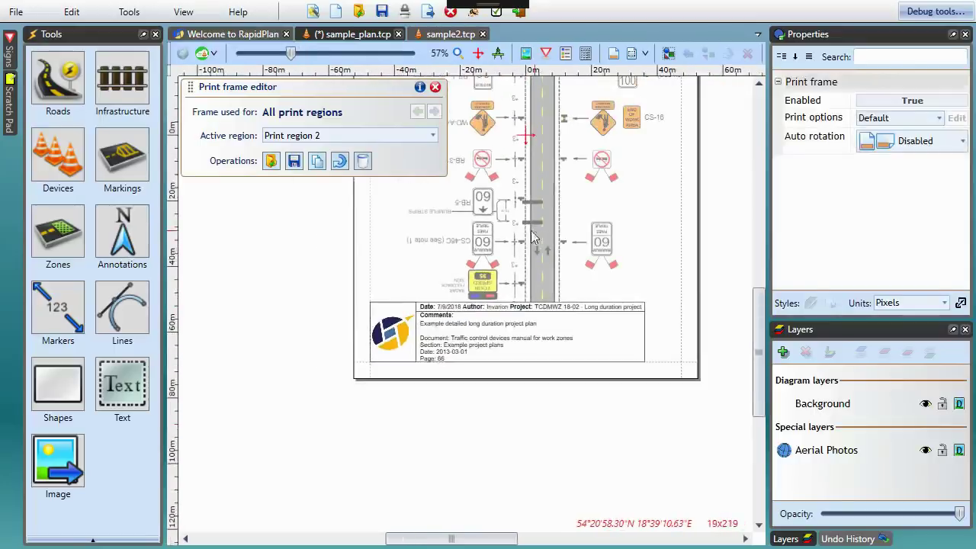
middle_drag(509, 276, 503, 423)
scroll(507, 304, down, 1)
middle_drag(508, 304, 478, 369)
click(589, 212)
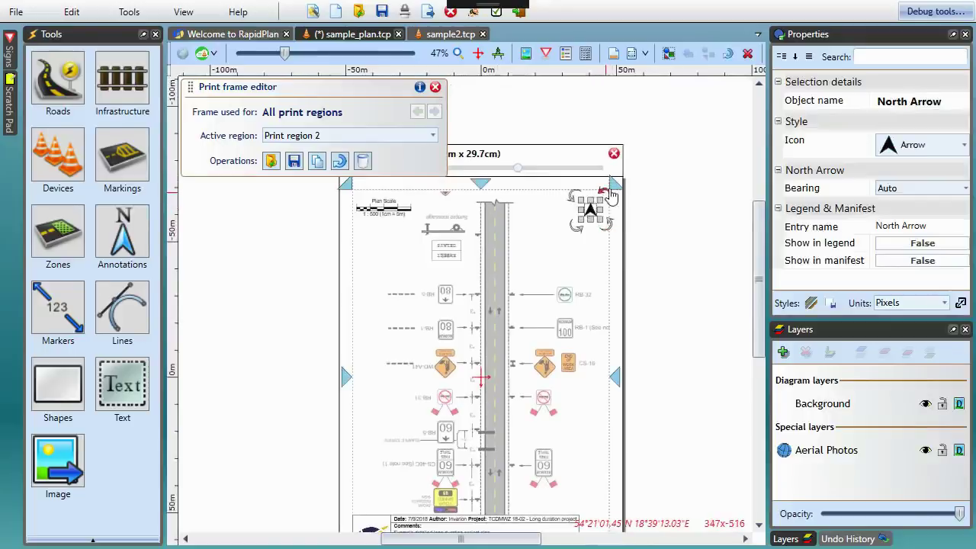
double_click(614, 185)
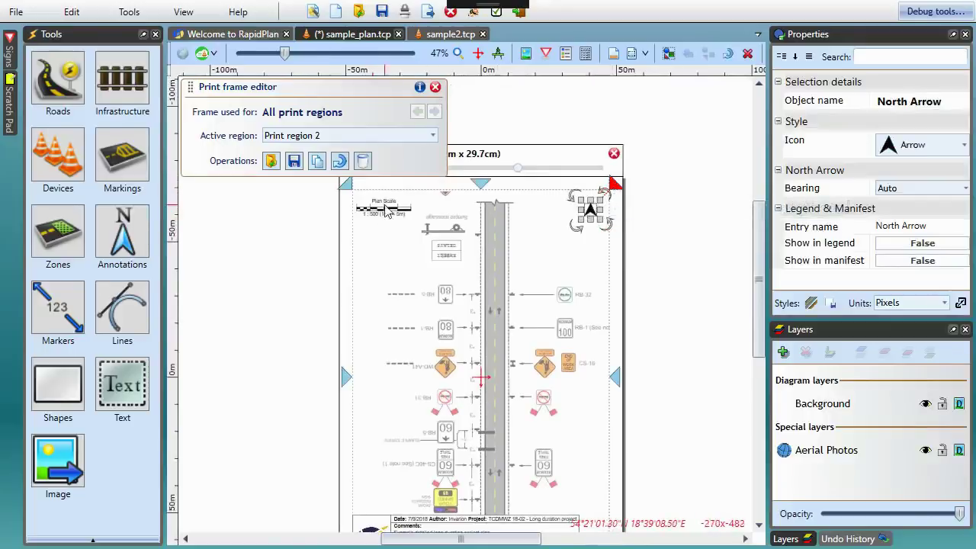
Nudge the scale marker slightly right and reposition the north arrow on the page.
drag(383, 214, 390, 215)
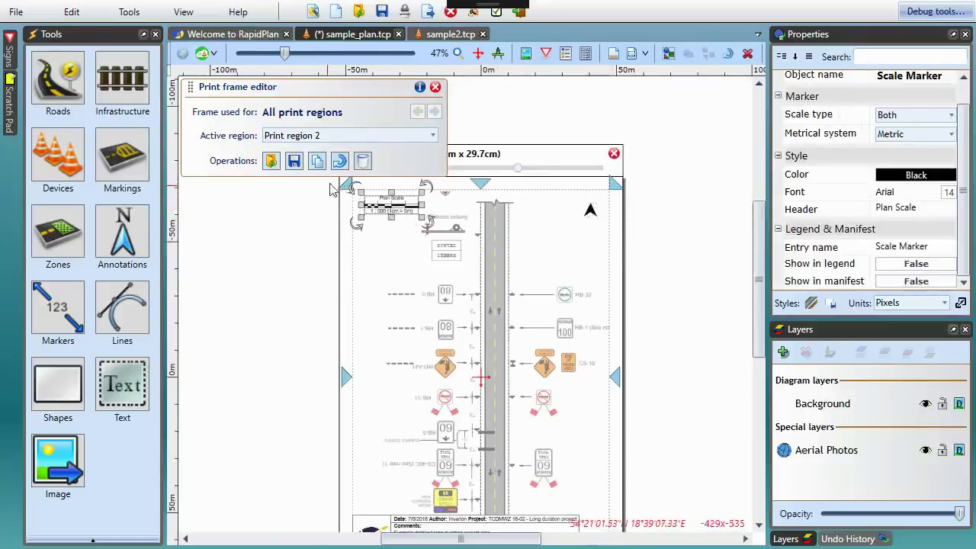
click(372, 297)
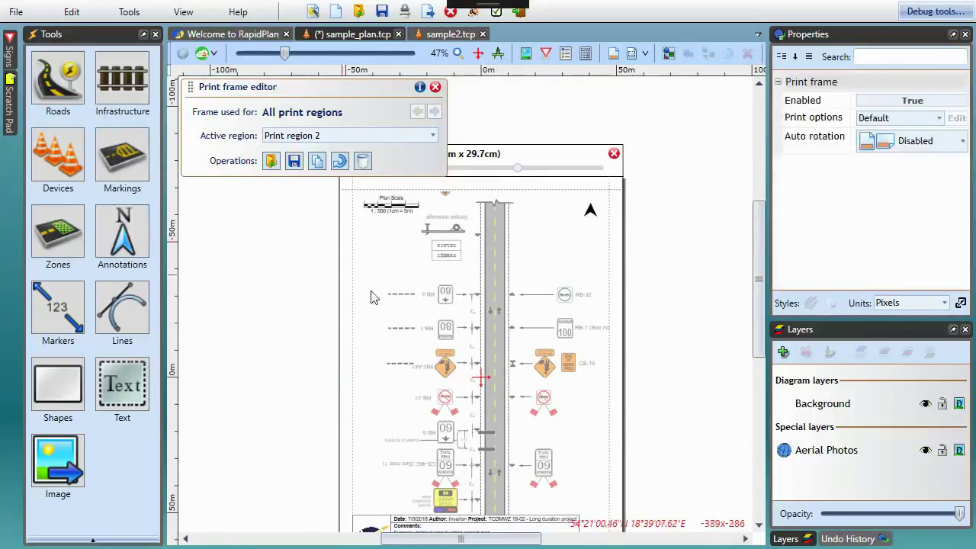
drag(380, 318, 464, 231)
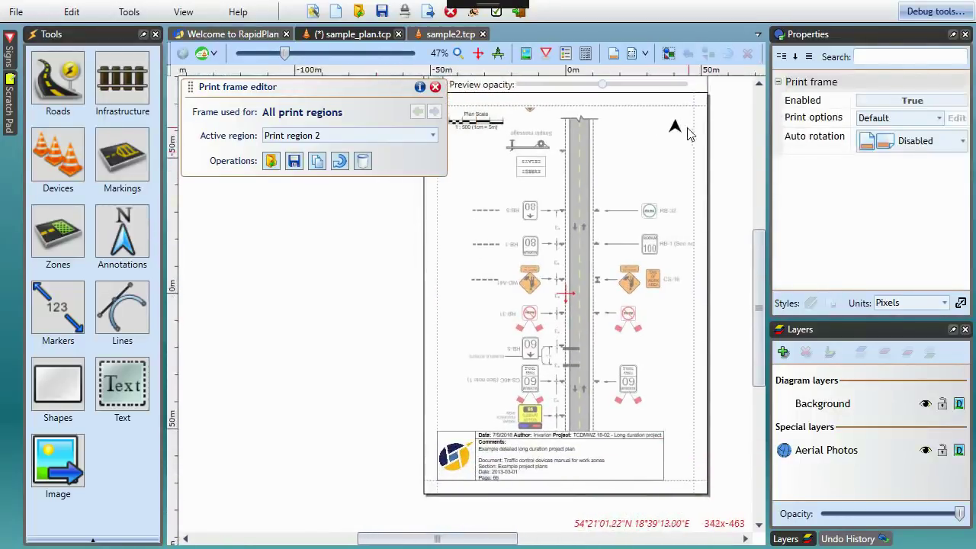
drag(676, 134, 677, 129)
Cycle the active region through Print region 3 and Print region 4, ending on Main Print Region.
click(653, 175)
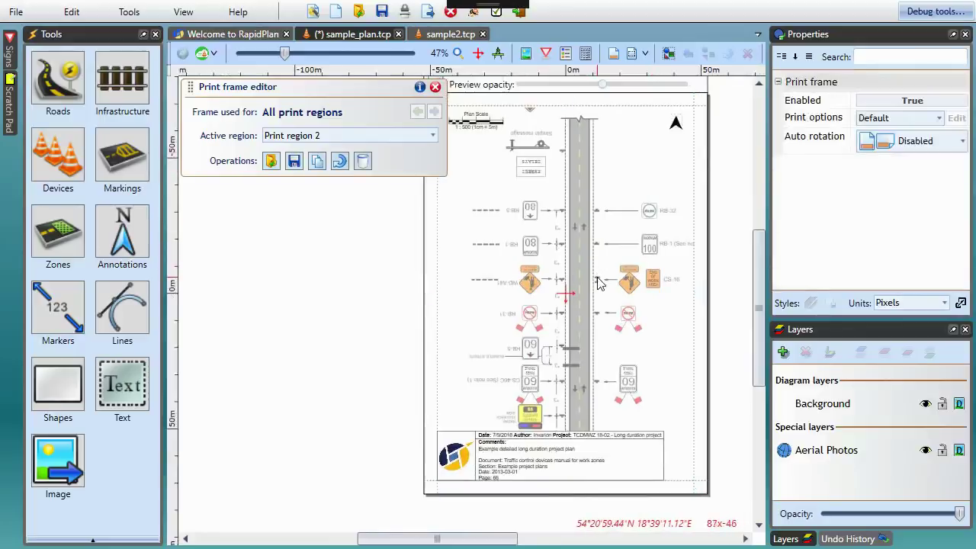
drag(628, 178, 496, 331)
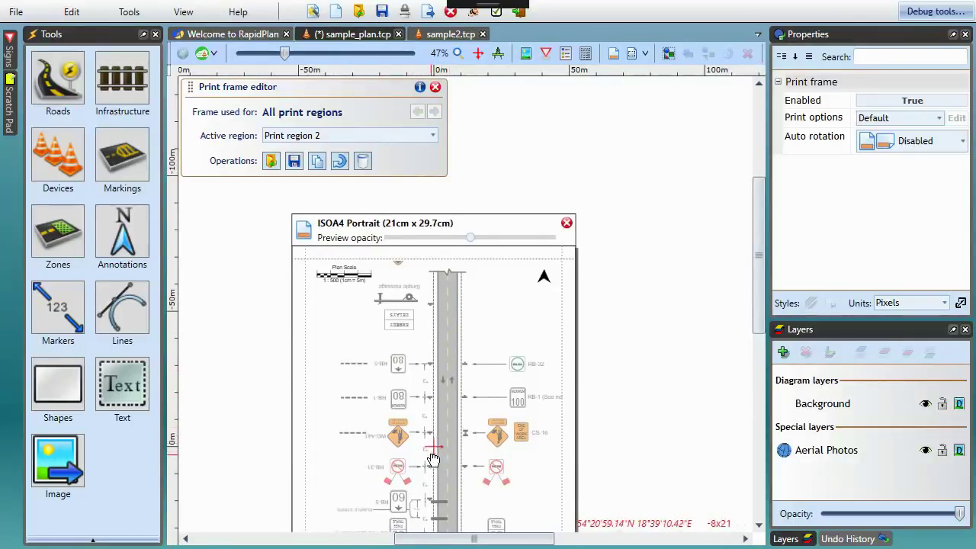
drag(438, 452, 511, 412)
drag(469, 488, 462, 440)
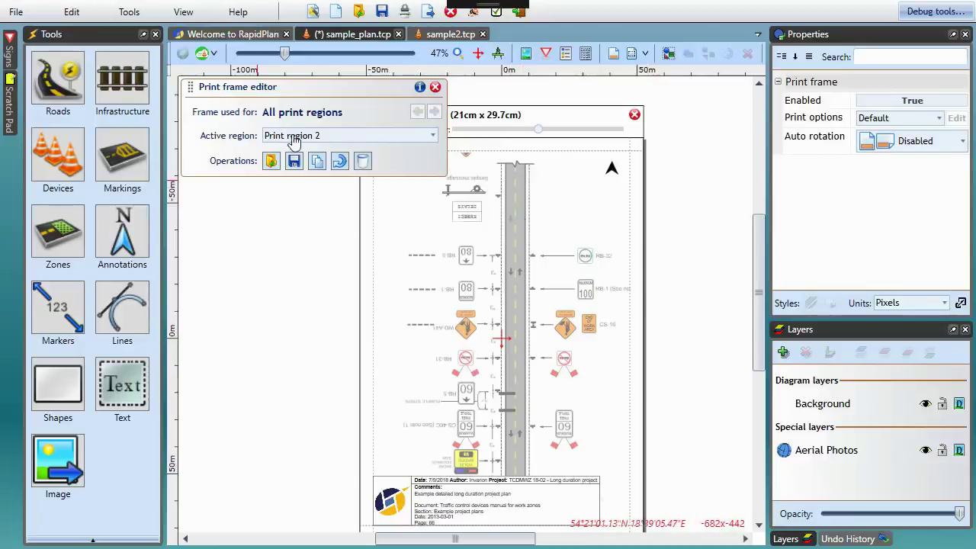
scroll(294, 137, down, 1)
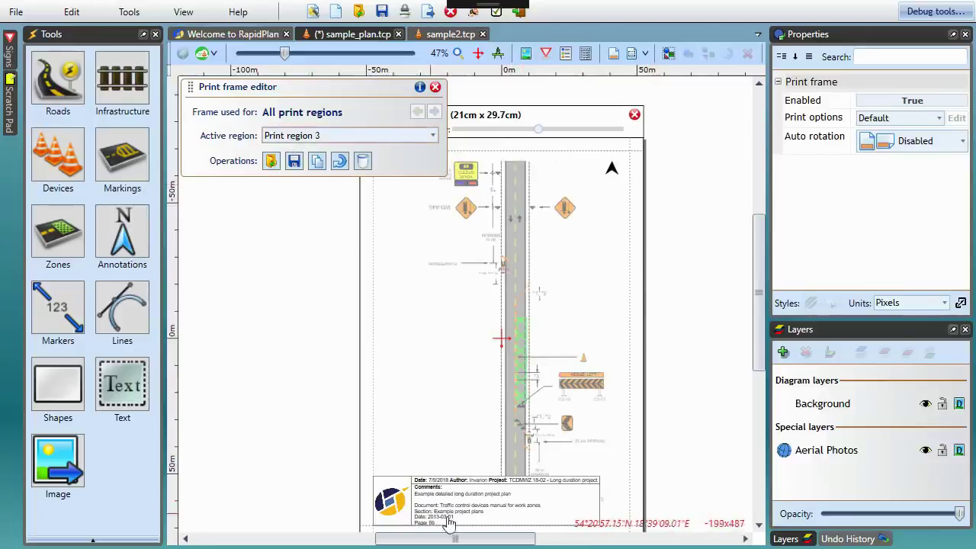
scroll(333, 141, down, 1)
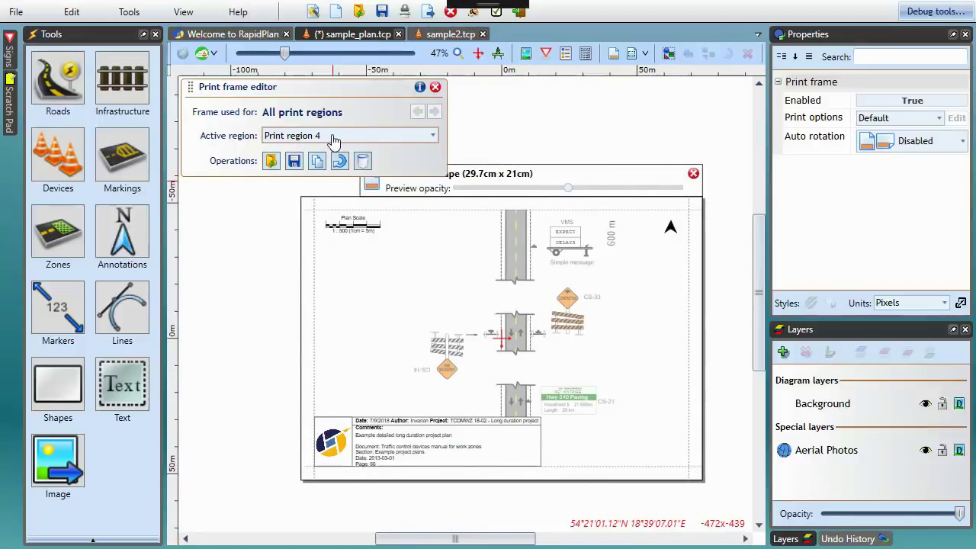
scroll(333, 141, down, 1)
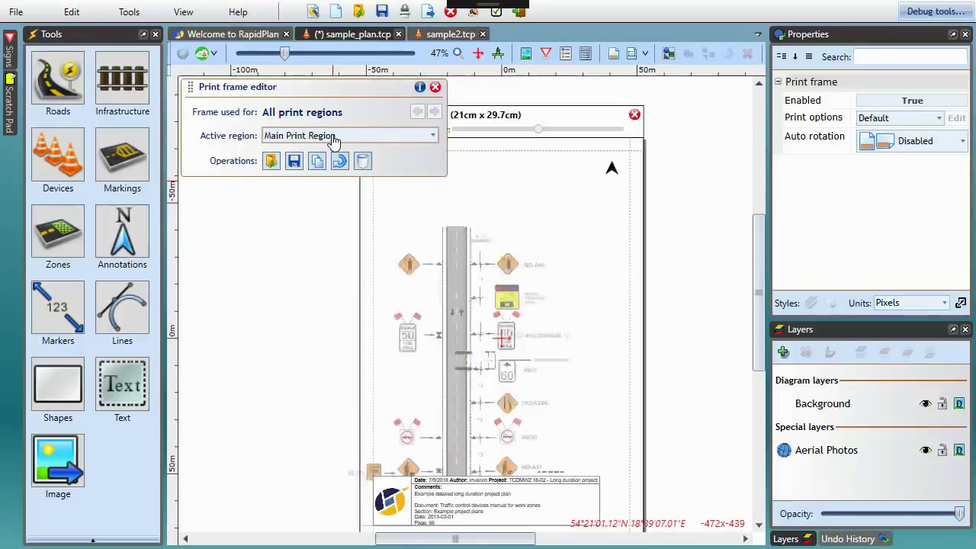
Exit print frame editing, survey the print regions along the road, then return to the Welcome page.
click(435, 87)
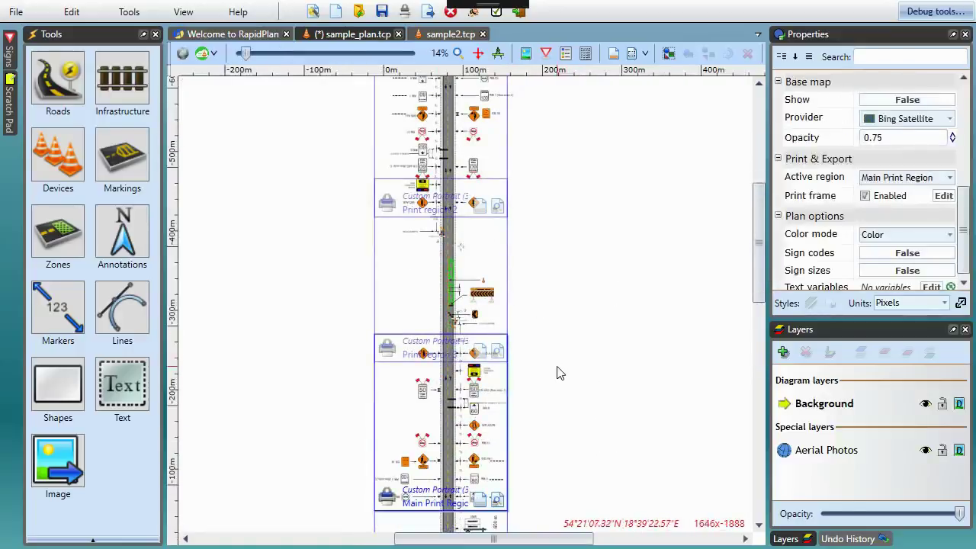
scroll(557, 373, down, 1)
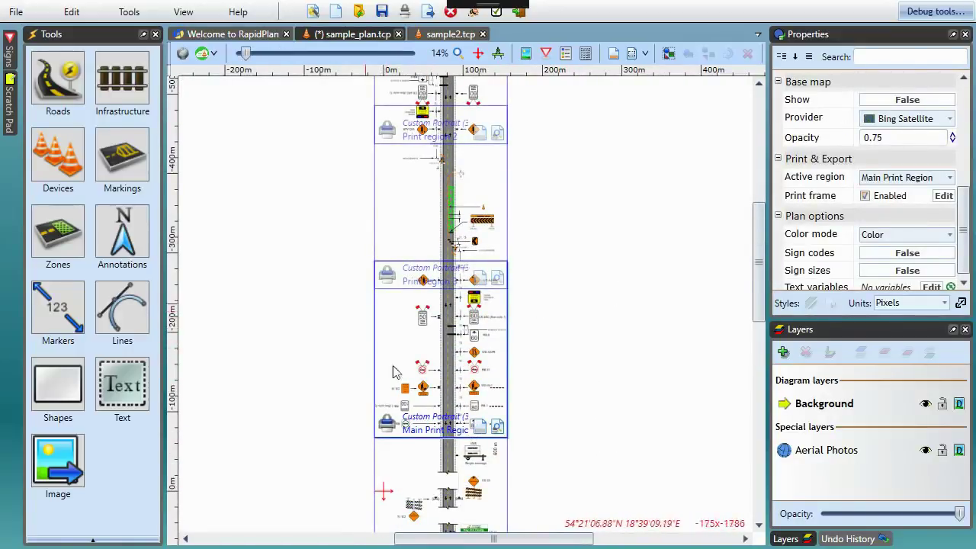
ctrl+scroll(550, 239, up, 2)
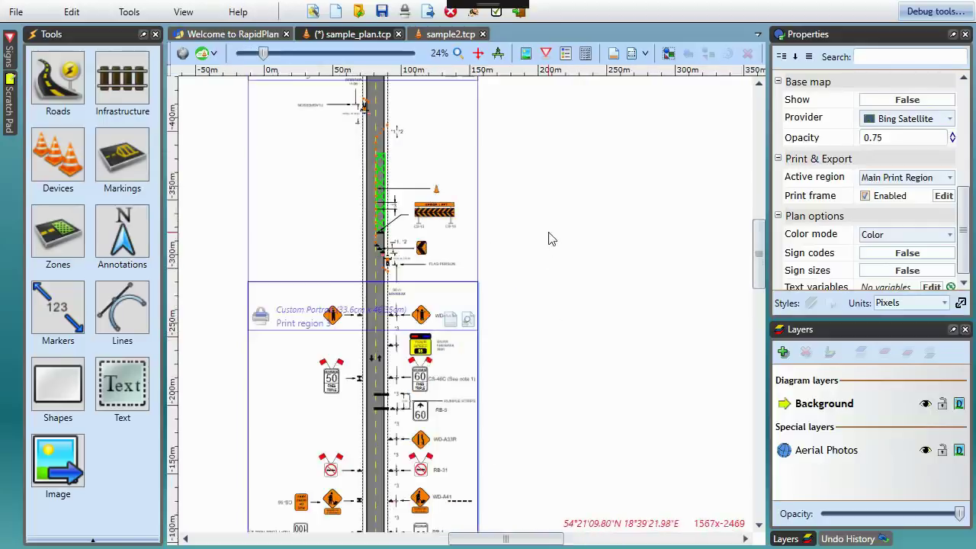
middle_drag(519, 347, 538, 327)
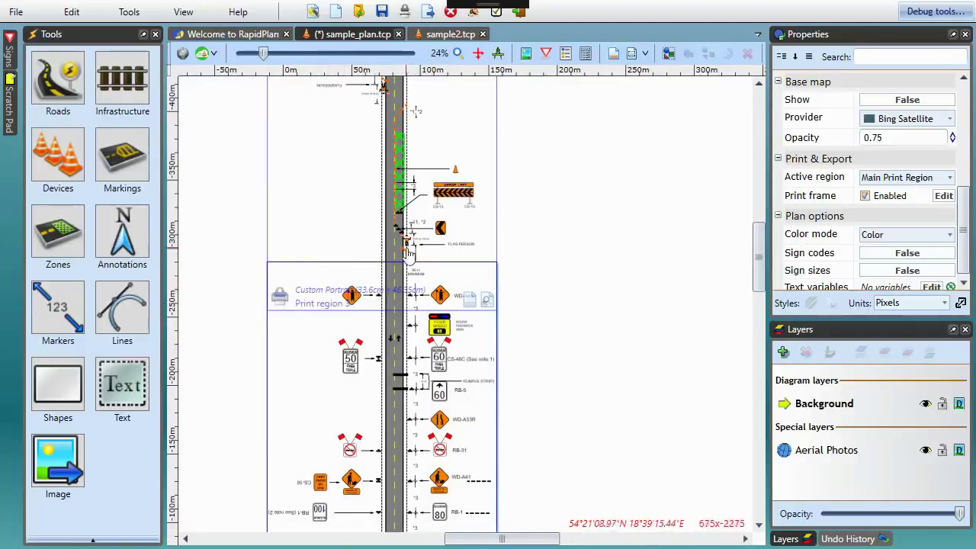
scroll(366, 385, down, 3)
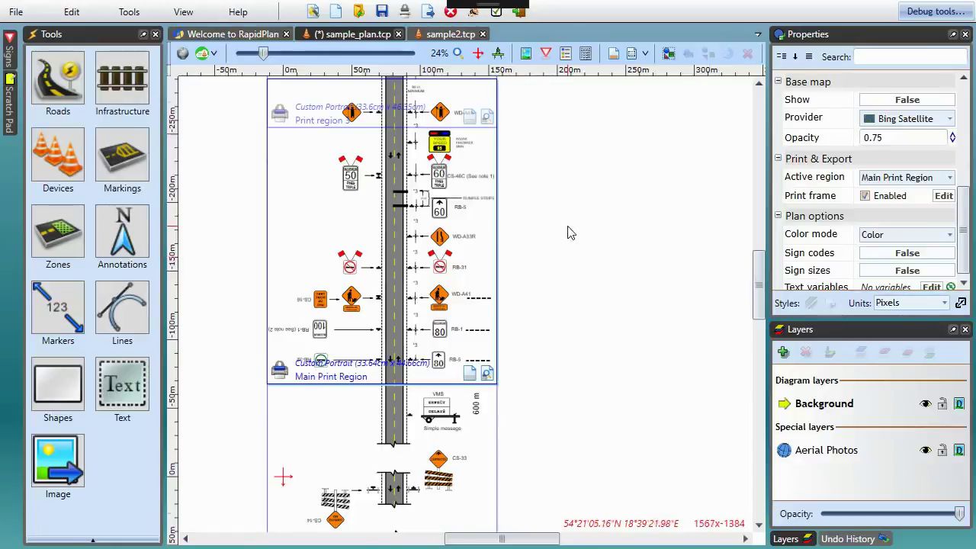
scroll(571, 233, up, 2)
click(216, 35)
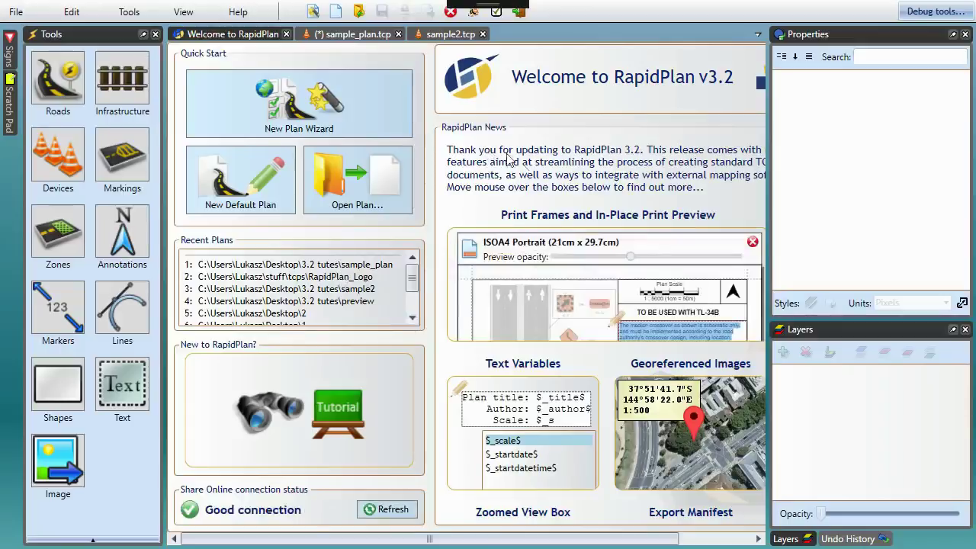
Return from the Welcome page's Print Frames news to the sample_plan.tcp drawing.
mouse_move(580, 298)
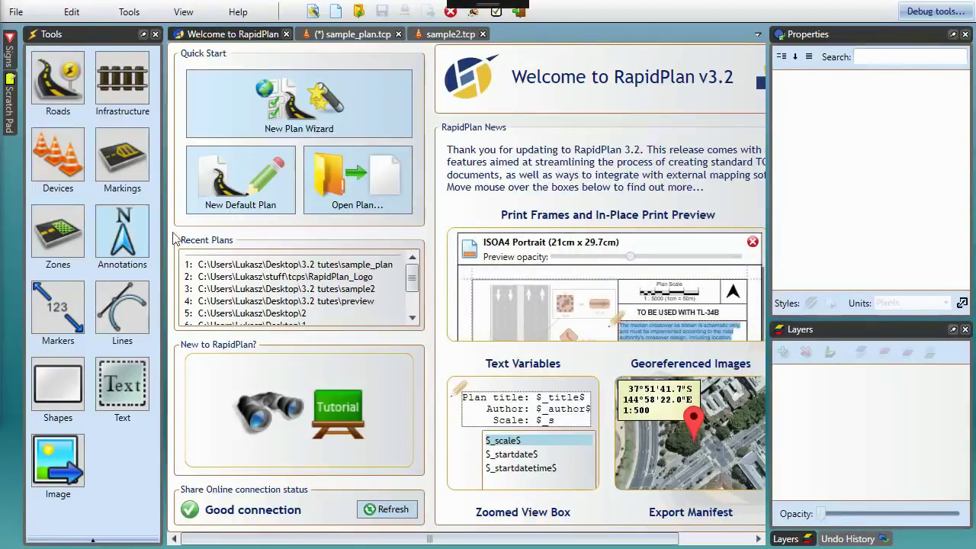
click(367, 35)
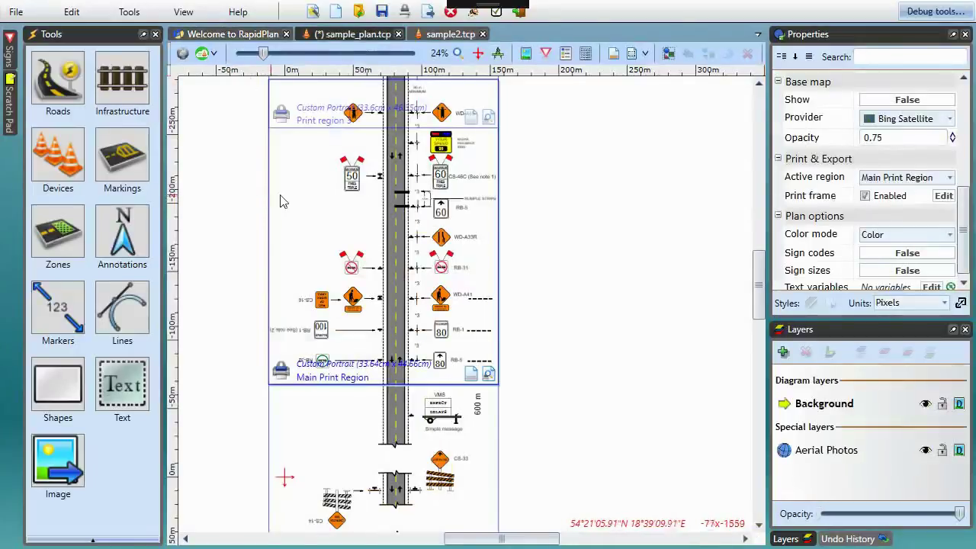
Place a plain text object on the drawing with a first line reading 'Plan details:'.
scroll(284, 203, up, 5)
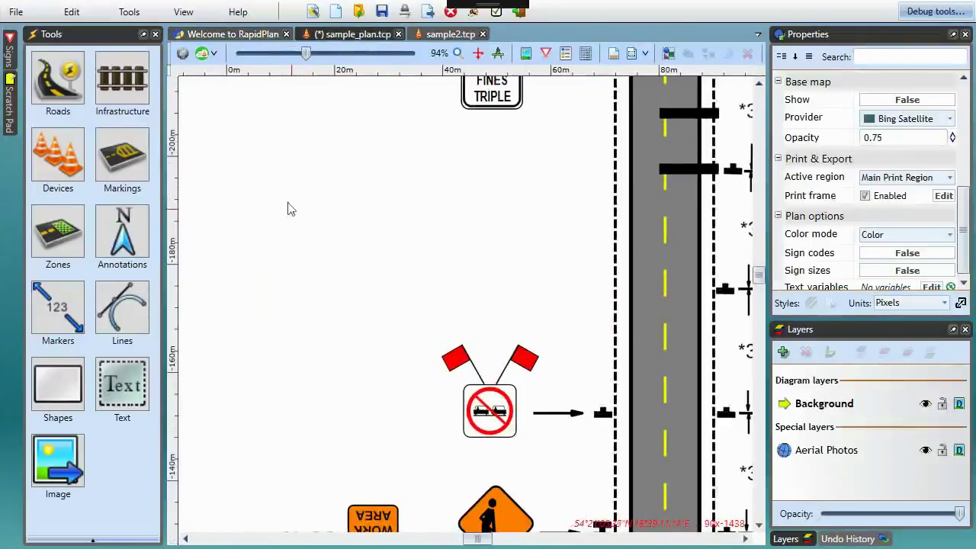
click(122, 390)
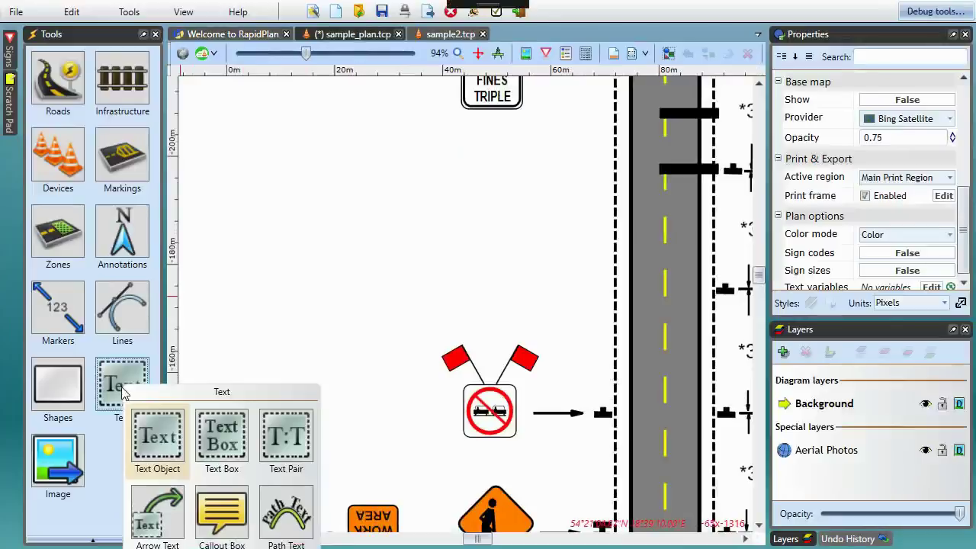
click(158, 439)
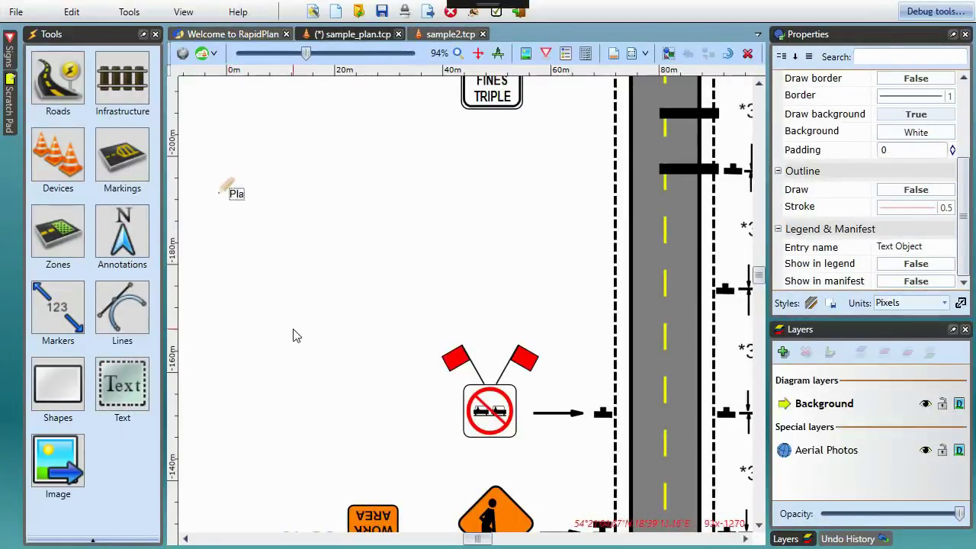
text(d)
text(etails:)
key(Return)
Add 'Title: $_title$' and 'Scale: $_scale$ ($_rscale$)' lines using variable autocomplete.
text(Title: $)
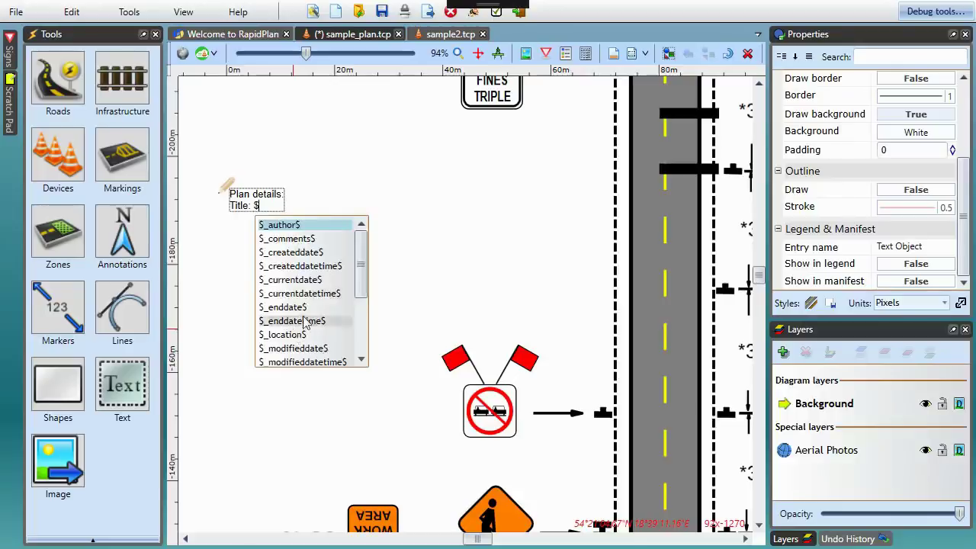
drag(363, 264, 355, 340)
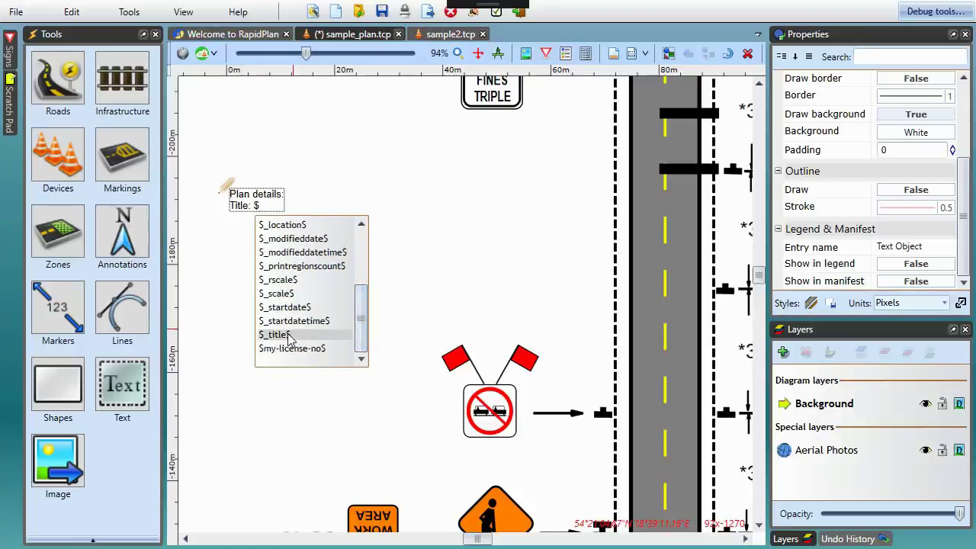
text(_ti)
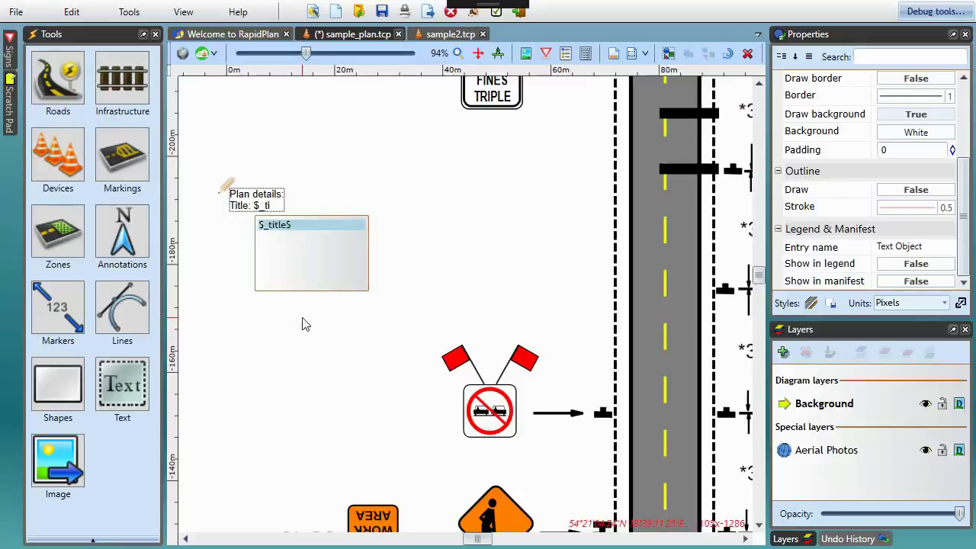
key(Return)
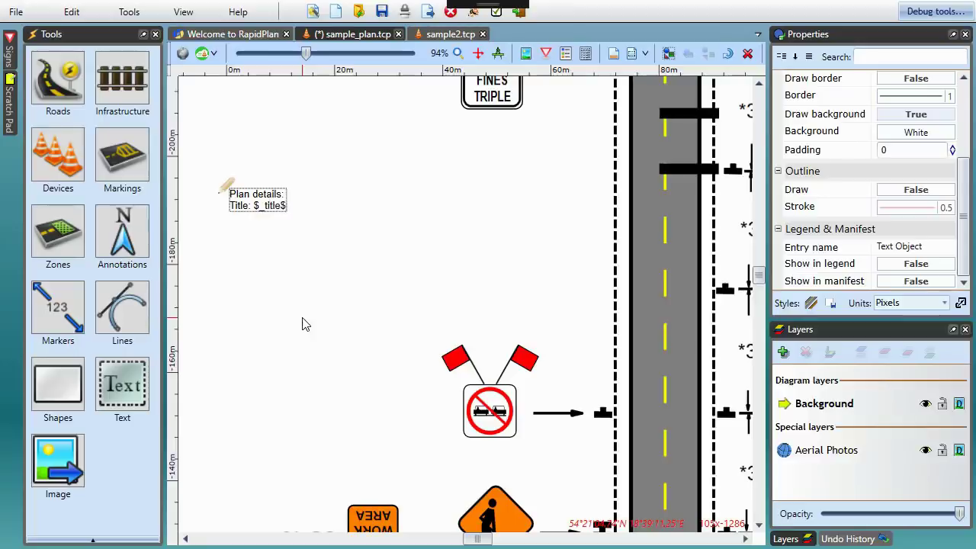
key(Return)
text(Scale: $)
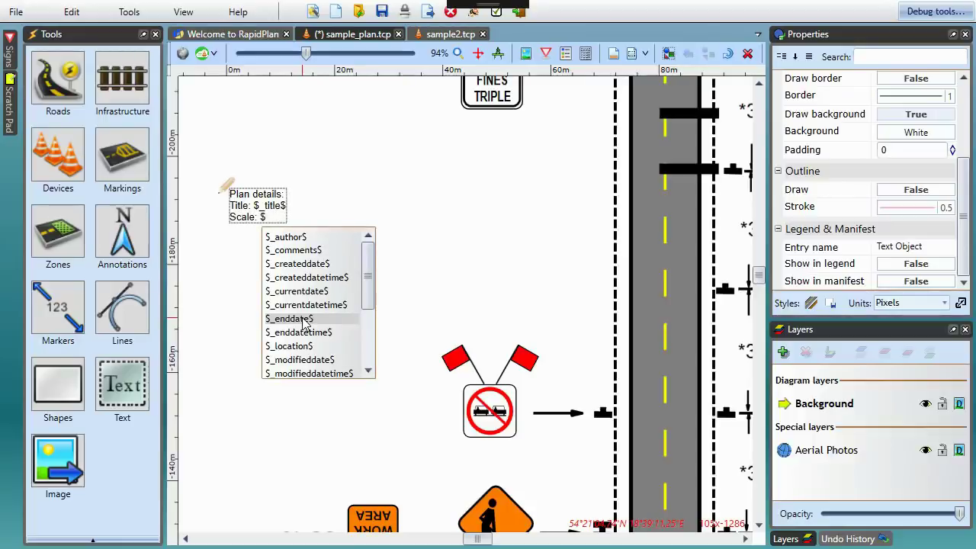
scroll(305, 323, down, 3)
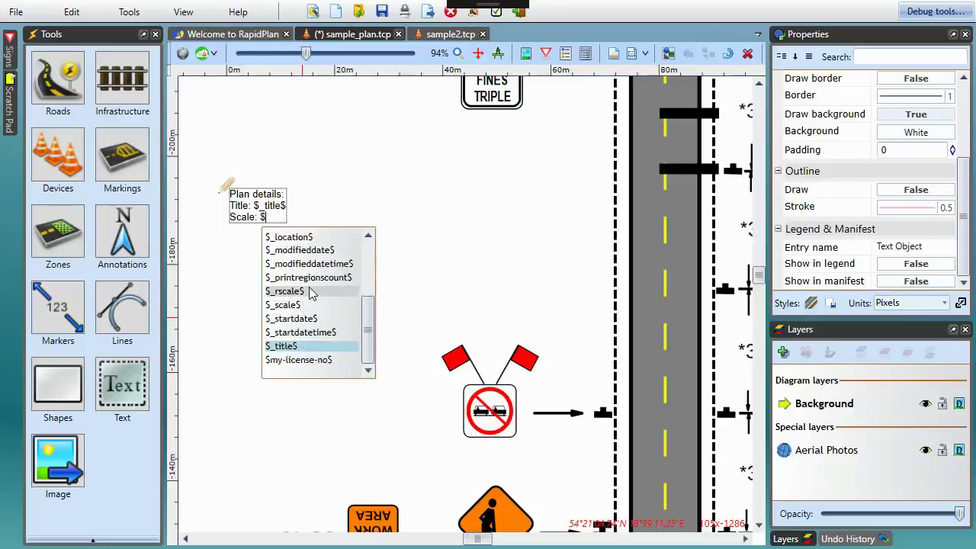
text(_scale$)
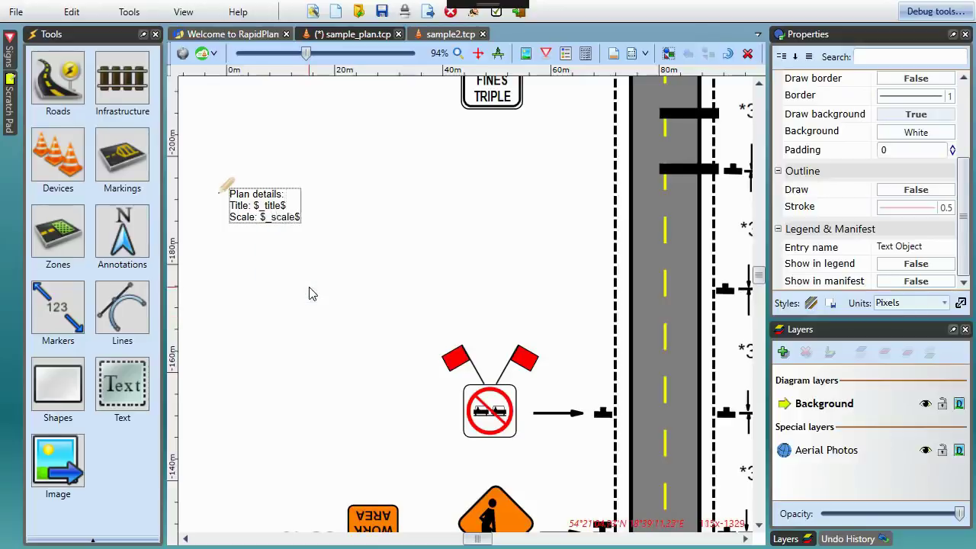
text( ($_rs)
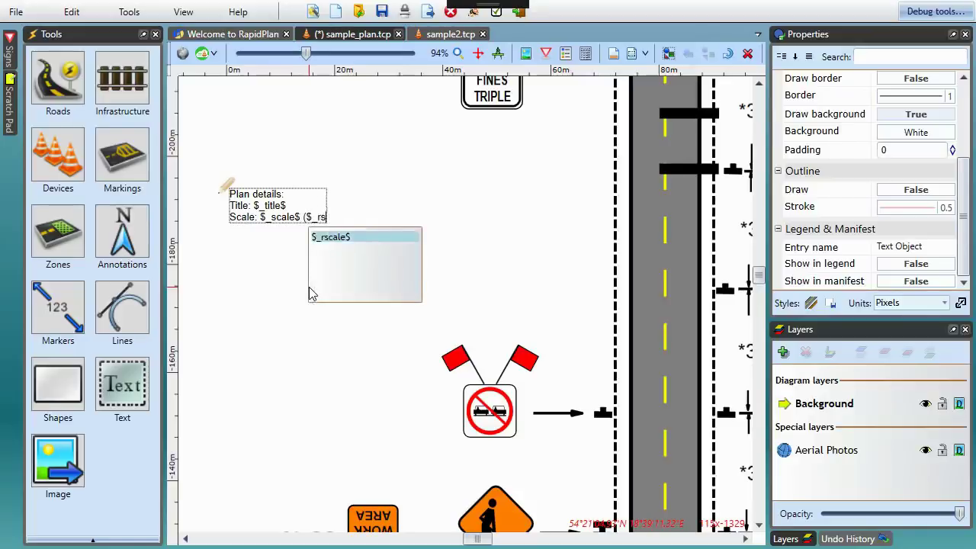
text(cale$))
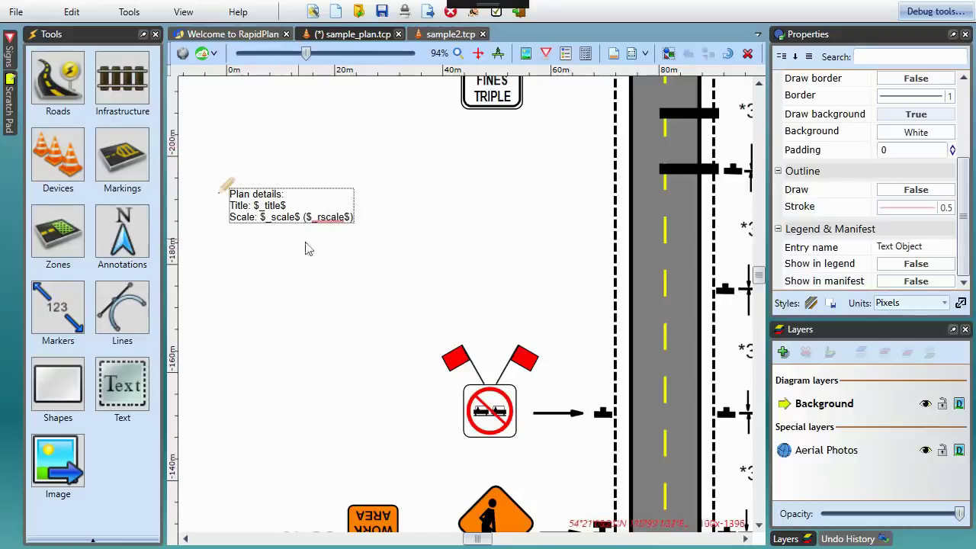
Change 'project' to 'plan' in the plan title, making it 'TCDMWZ 18-02 - Long duration plan'.
click(398, 209)
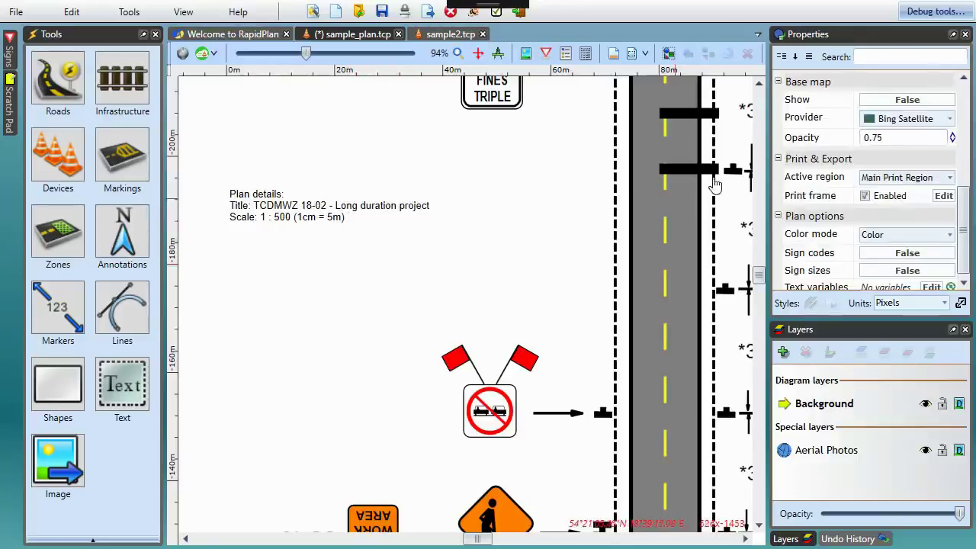
scroll(868, 138, up, 5)
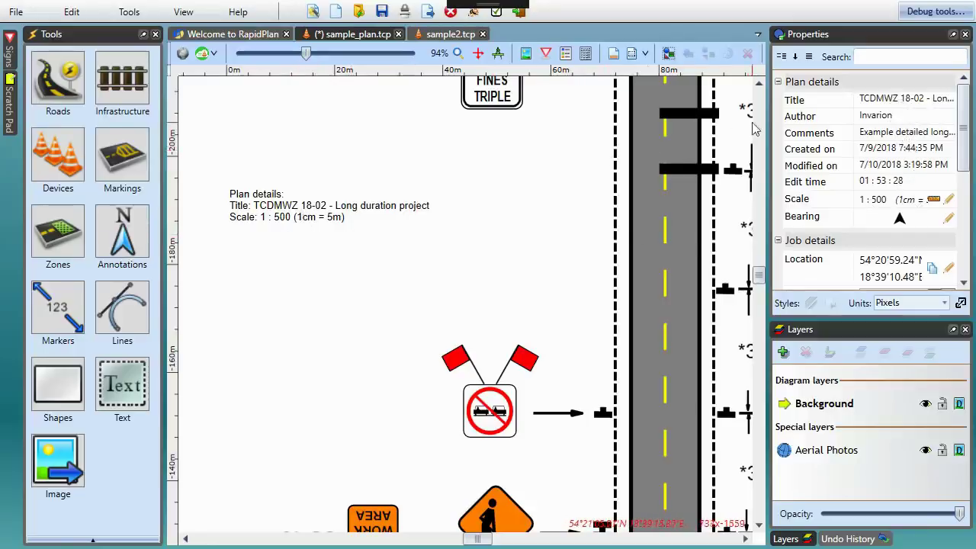
click(901, 109)
click(906, 115)
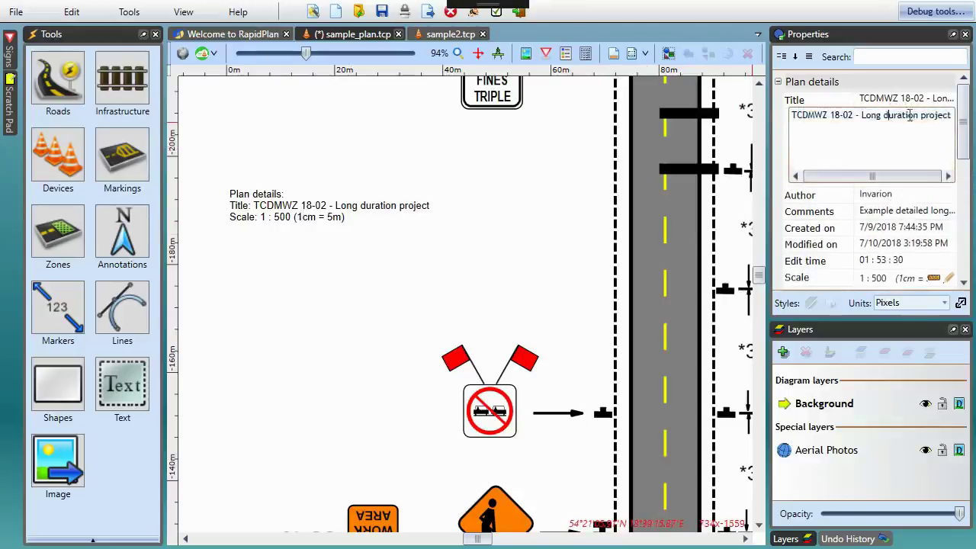
double_click(933, 115)
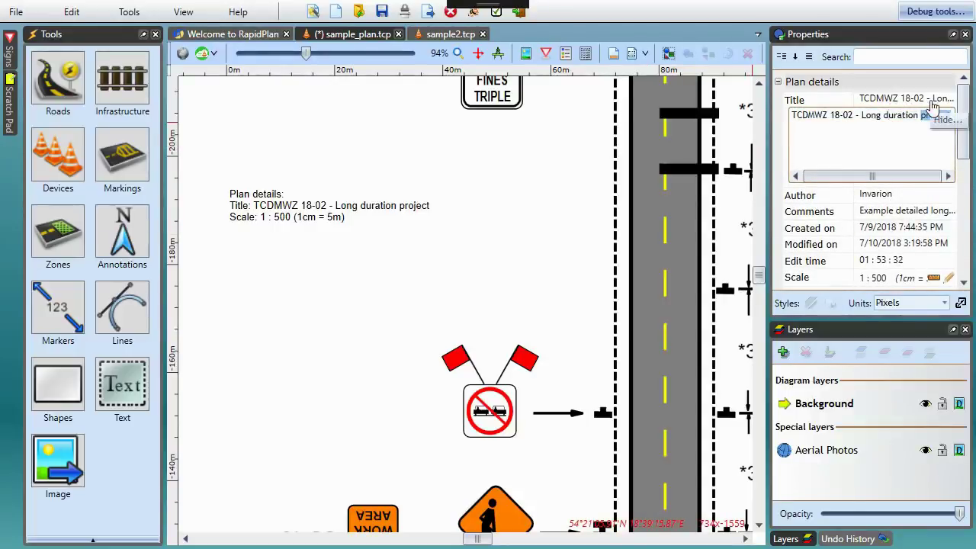
text(plan)
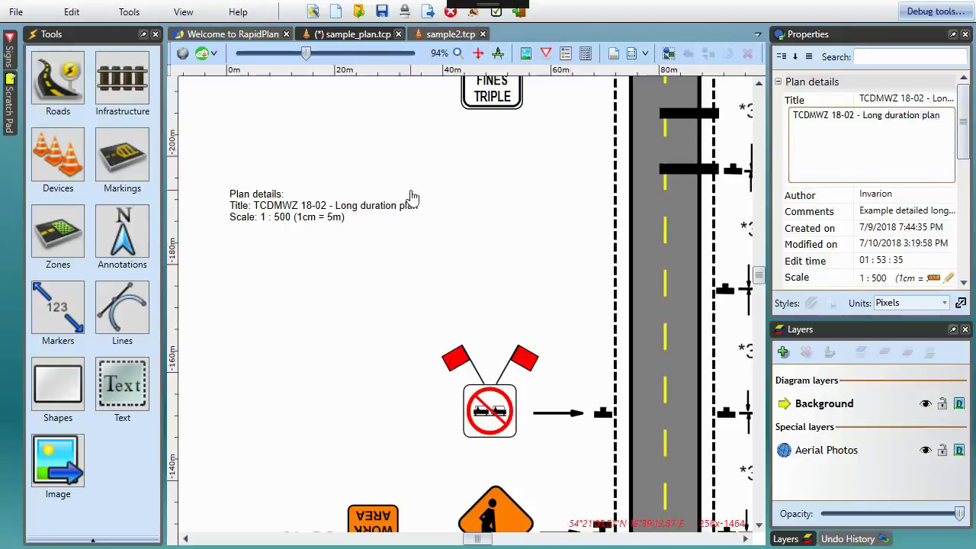
Inspect the Plan details text's variable template, then leave it selected.
click(313, 222)
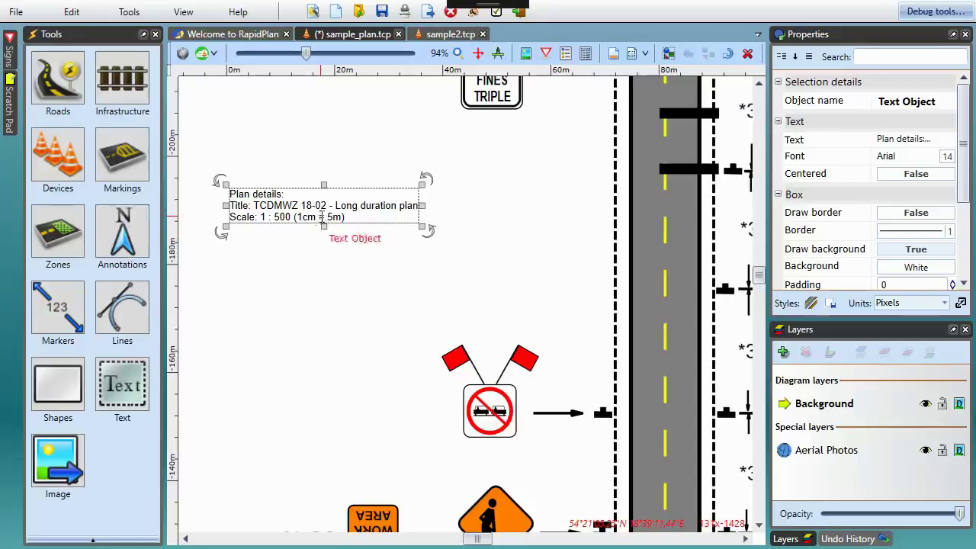
double_click(319, 217)
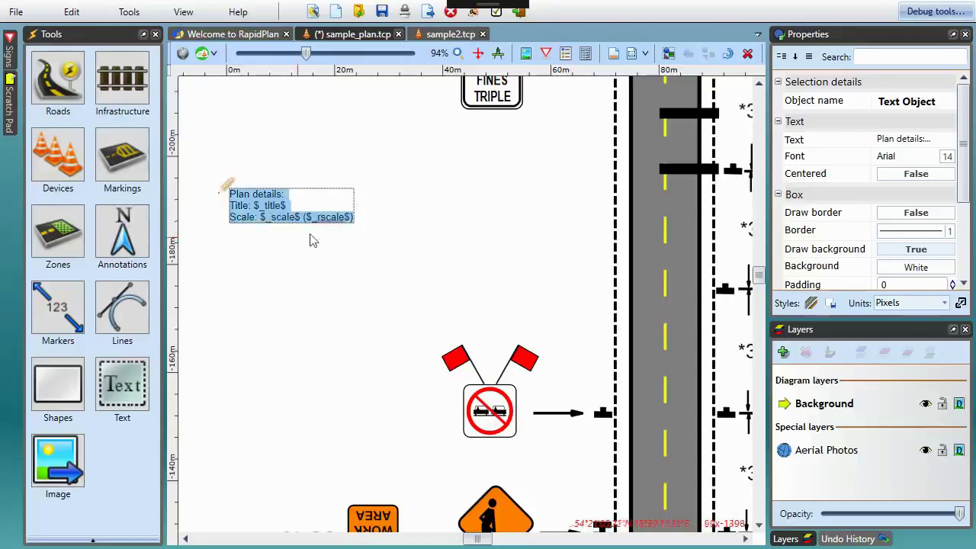
click(295, 248)
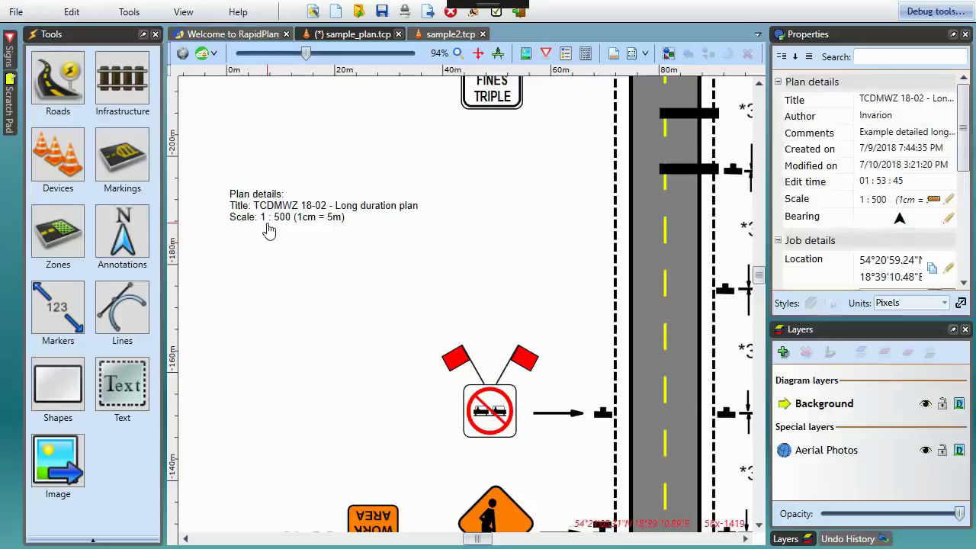
click(256, 217)
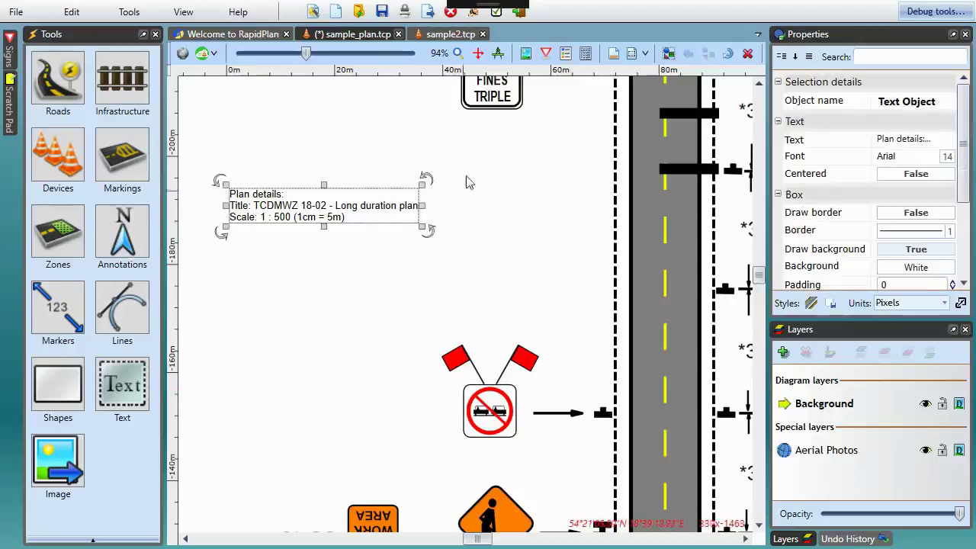
Paste the Plan details text into sample2 and move it up and left into position.
click(448, 34)
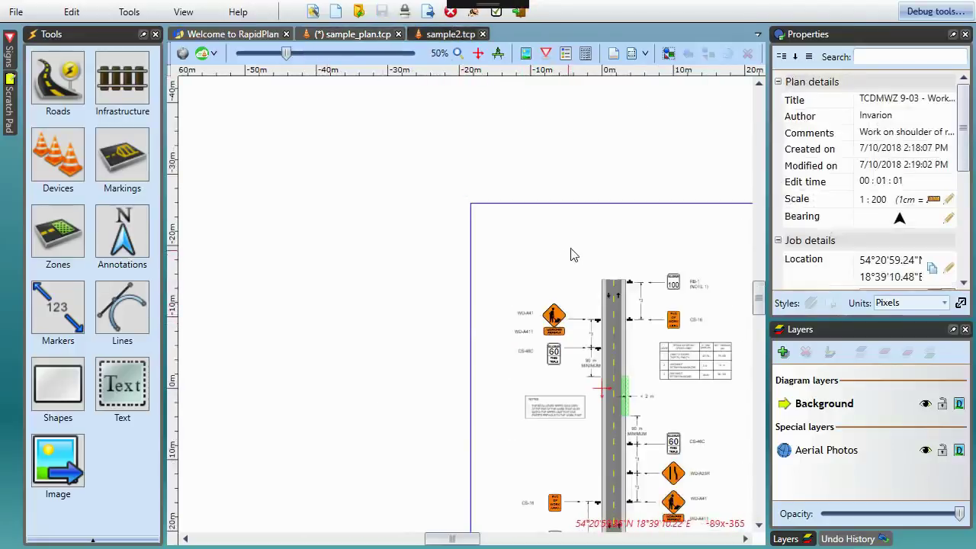
key(ctrl+v)
scroll(588, 261, up, 5)
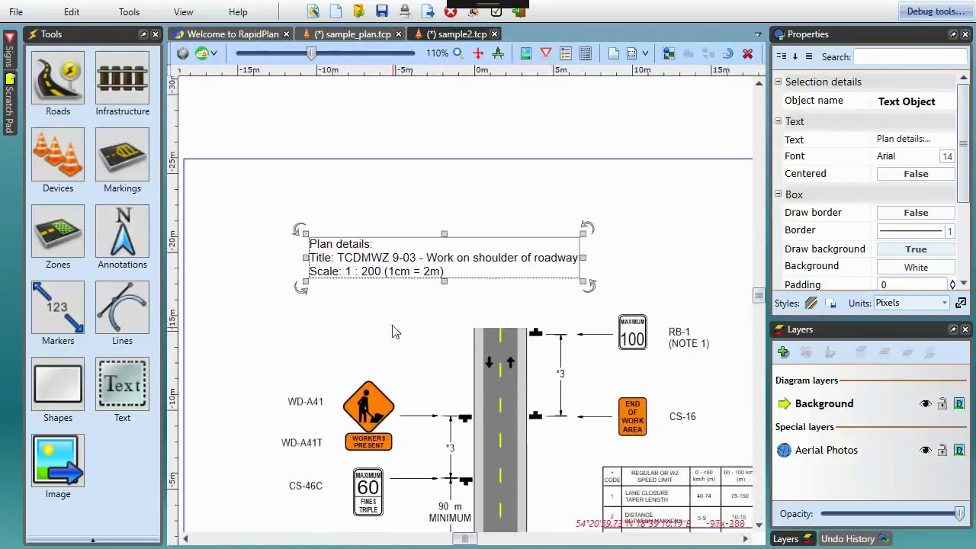
drag(367, 265, 326, 251)
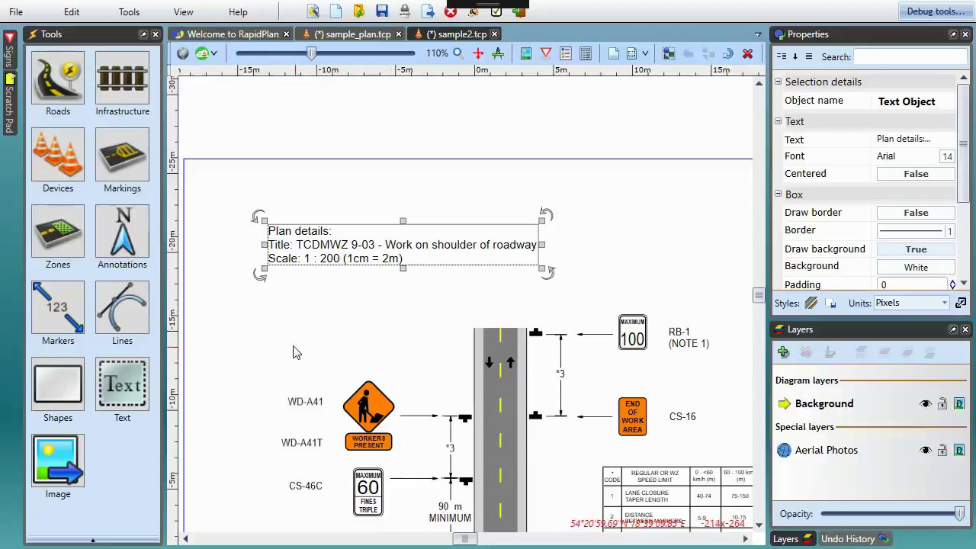
In Text Variables, create a variable named license_no and enter the licence number as its value.
click(129, 10)
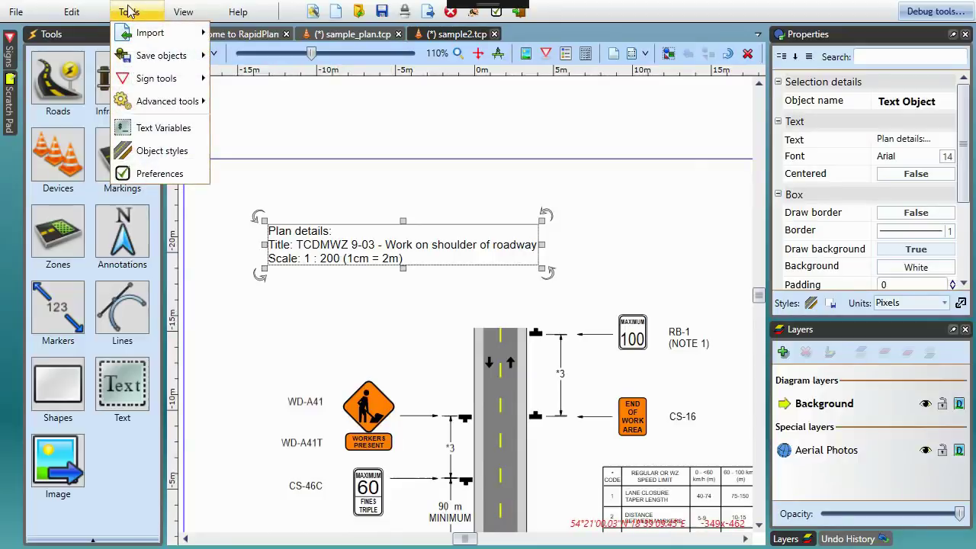
click(199, 133)
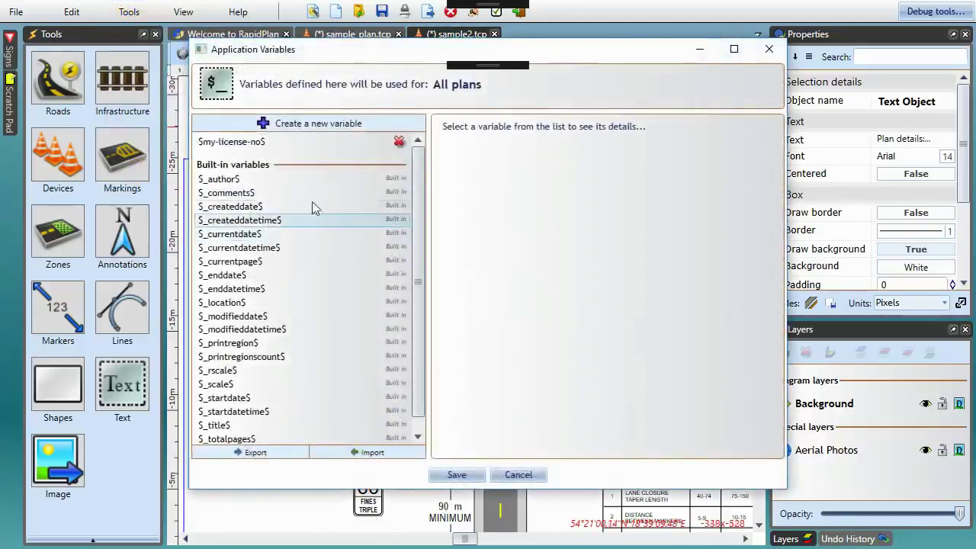
click(265, 178)
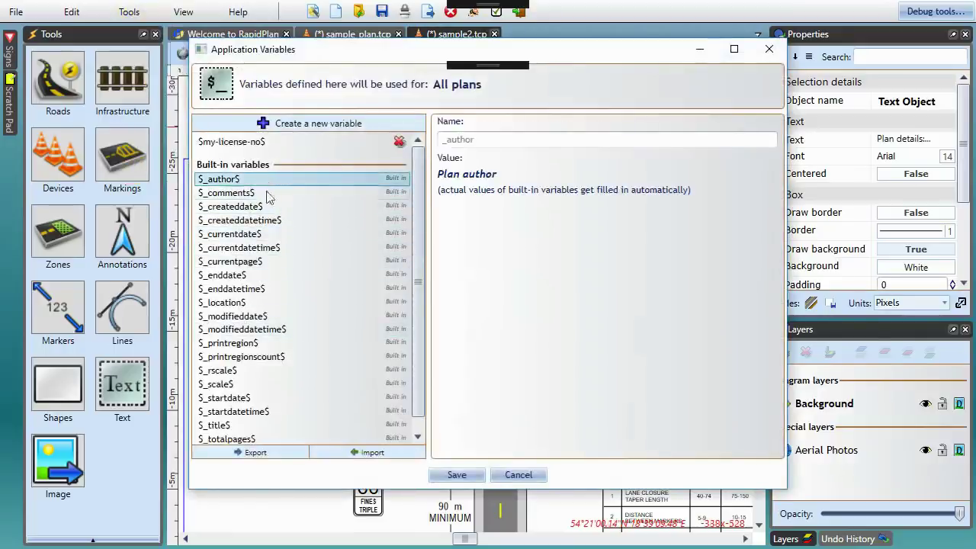
click(283, 247)
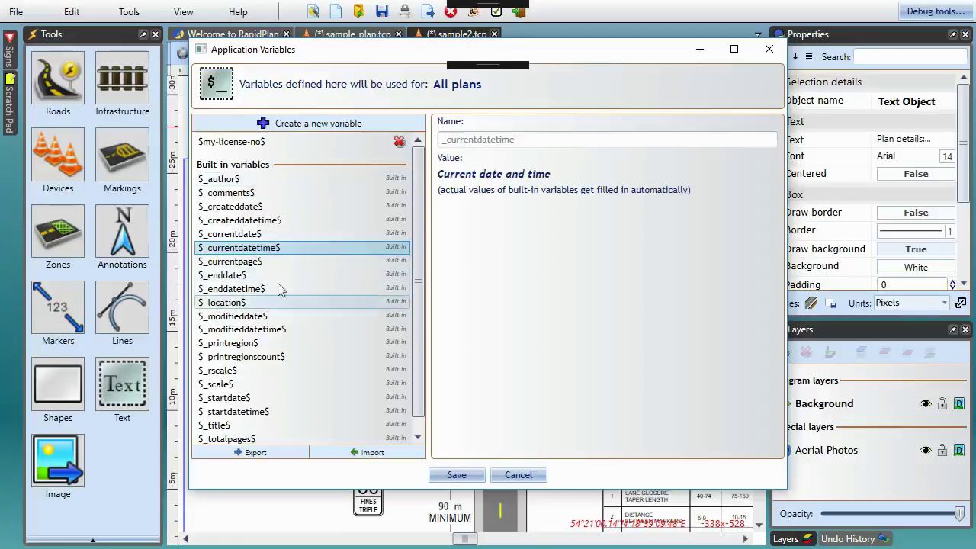
click(289, 124)
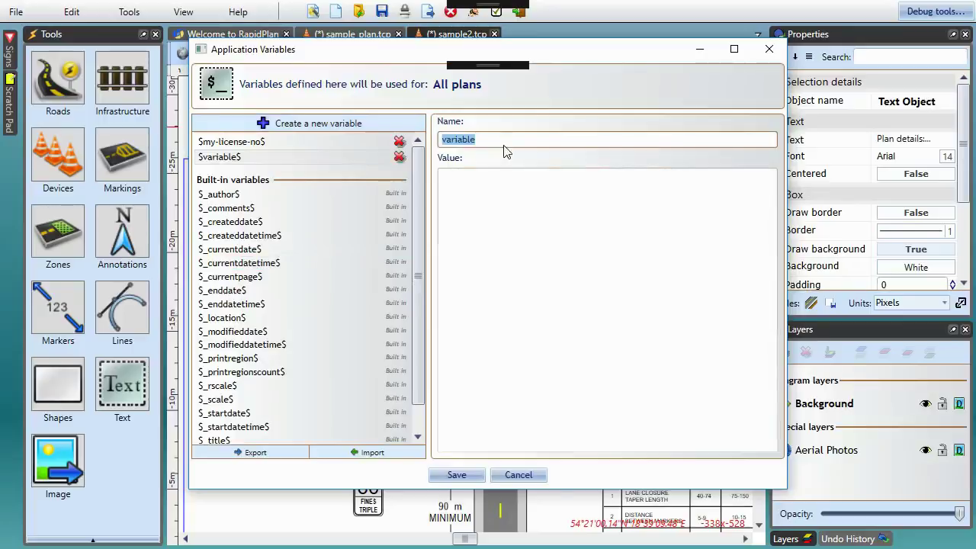
text(license_no)
click(539, 200)
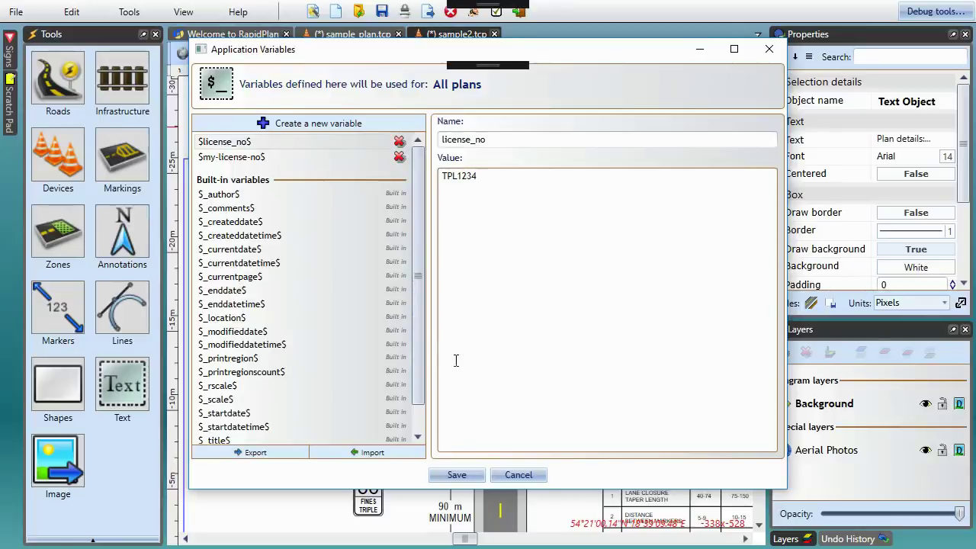
Save the variables and add a 'Planner: $license_no$' line to the Plan details text.
click(457, 476)
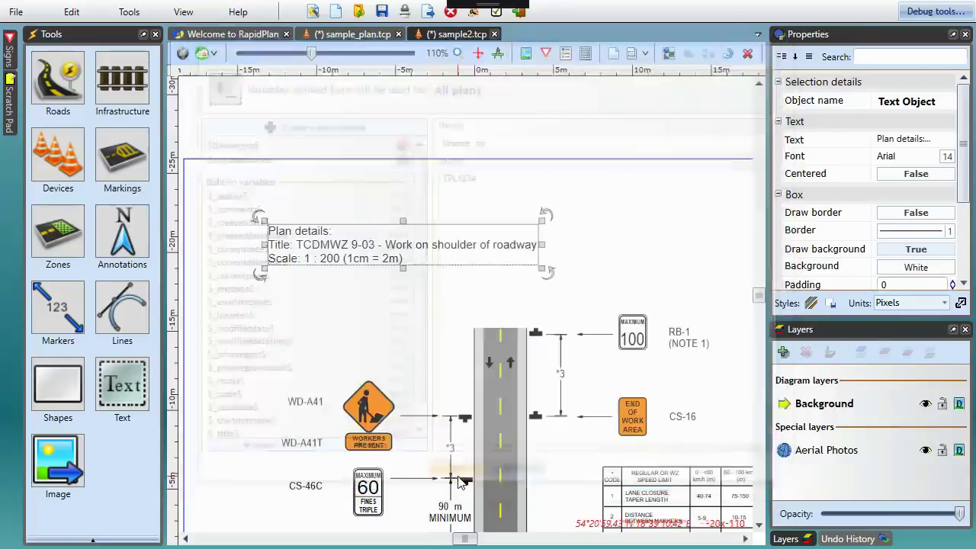
double_click(343, 261)
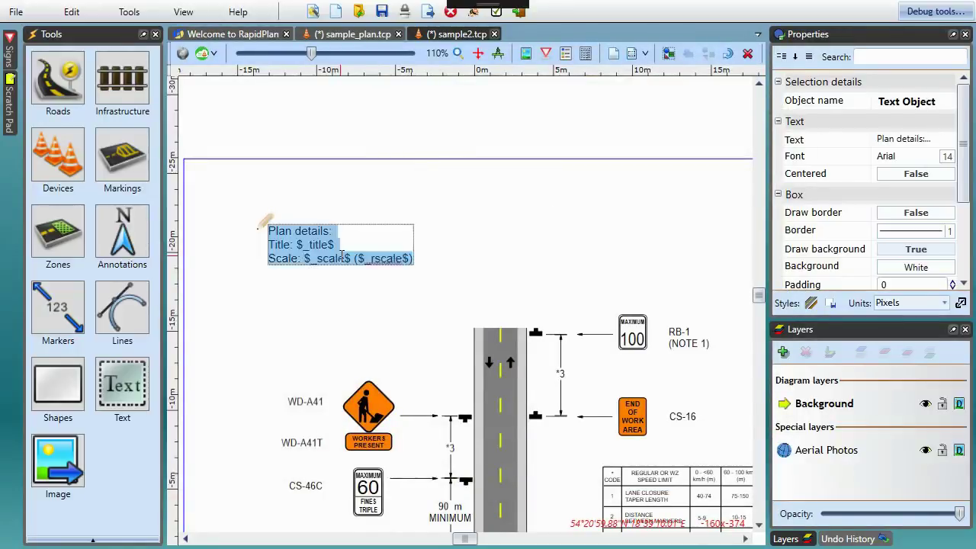
click(351, 259)
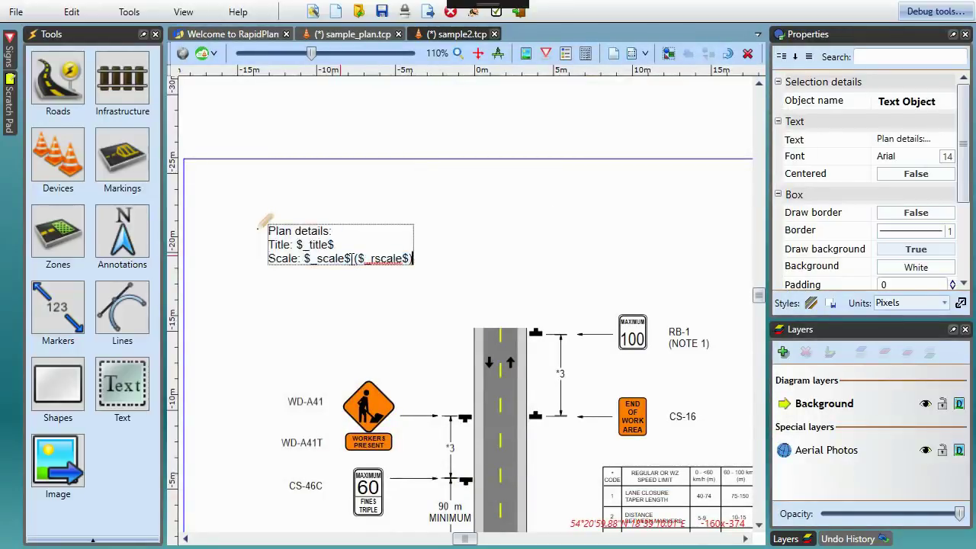
text(Pkla)
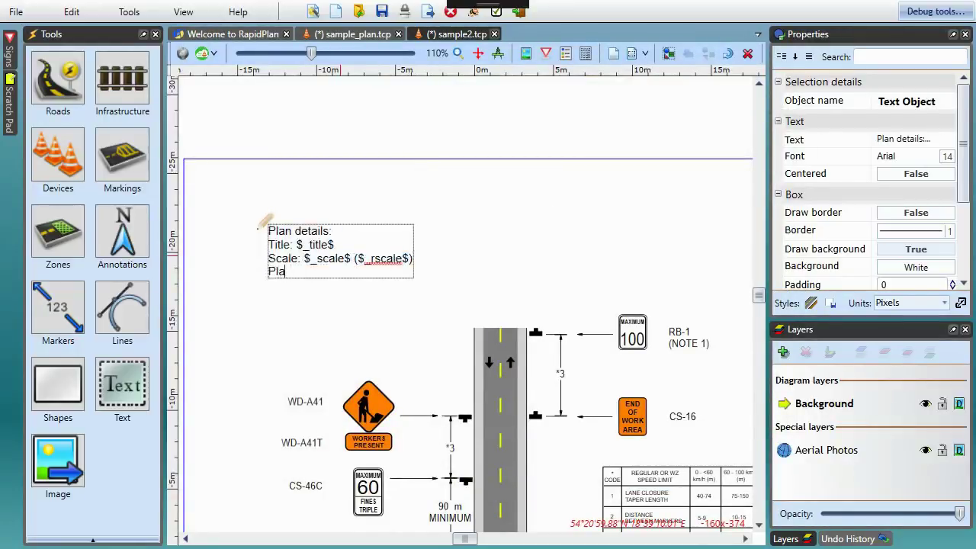
text(nner: $license)
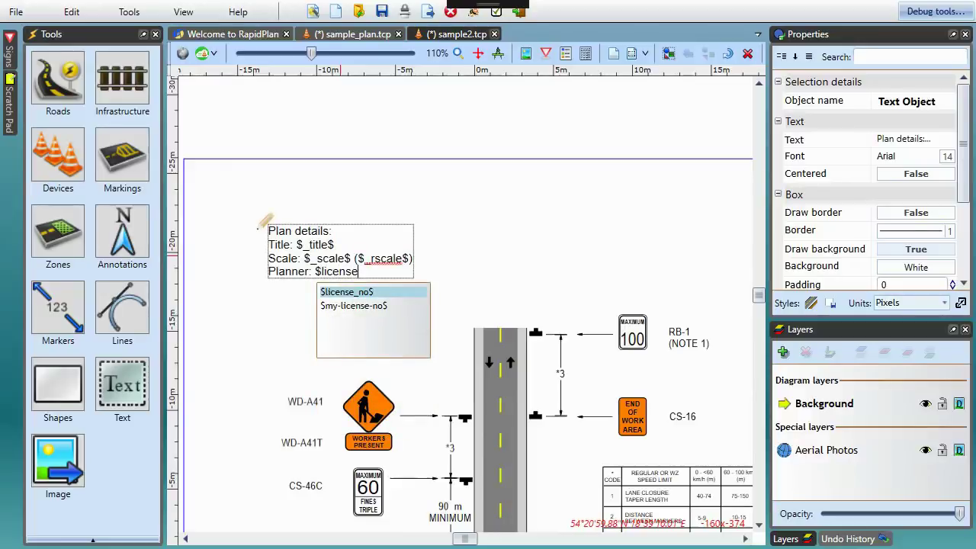
key(Return)
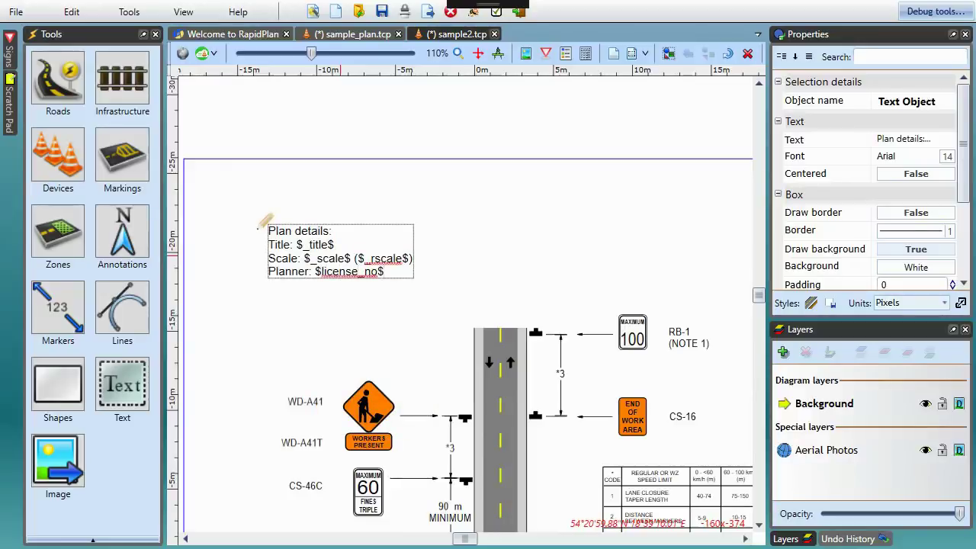
key(Escape)
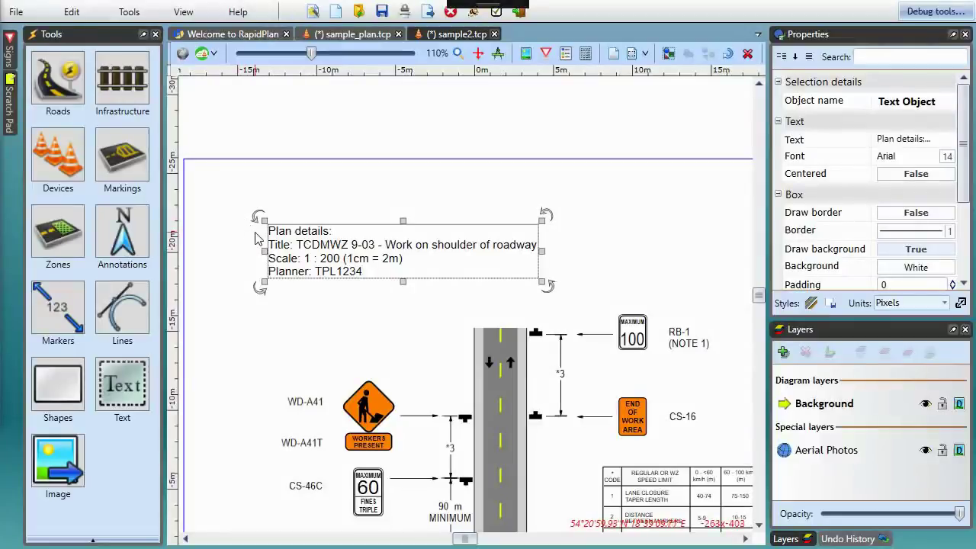
Switch to sample_plan and frame the MERGE LEFT barricade and flag person near Print region 3.
click(351, 35)
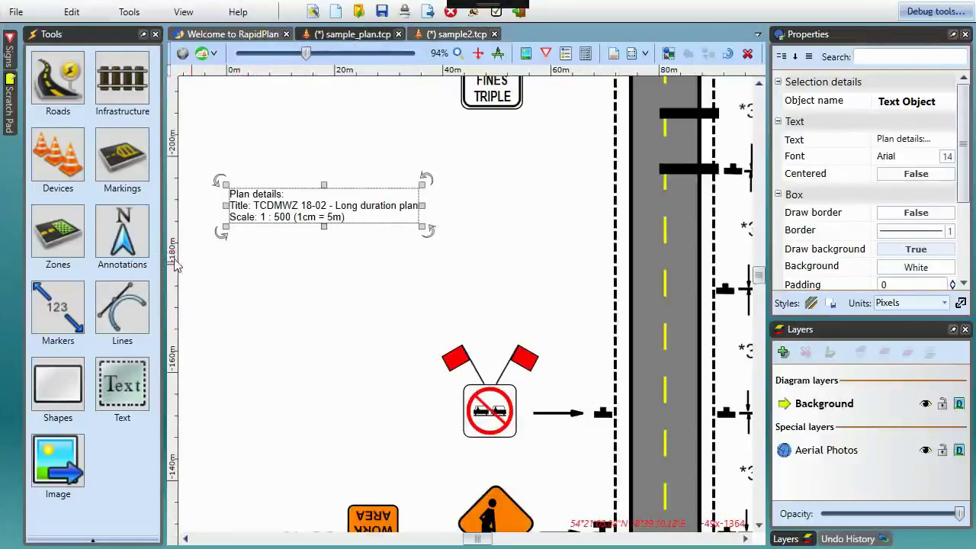
scroll(298, 282, down, 3)
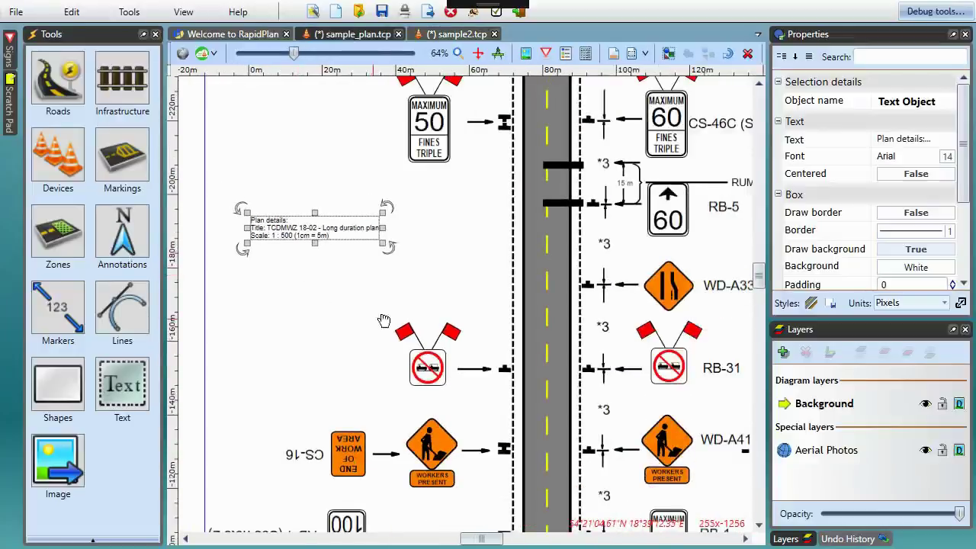
middle_drag(390, 320, 405, 241)
scroll(282, 285, down, 5)
scroll(425, 157, up, 1)
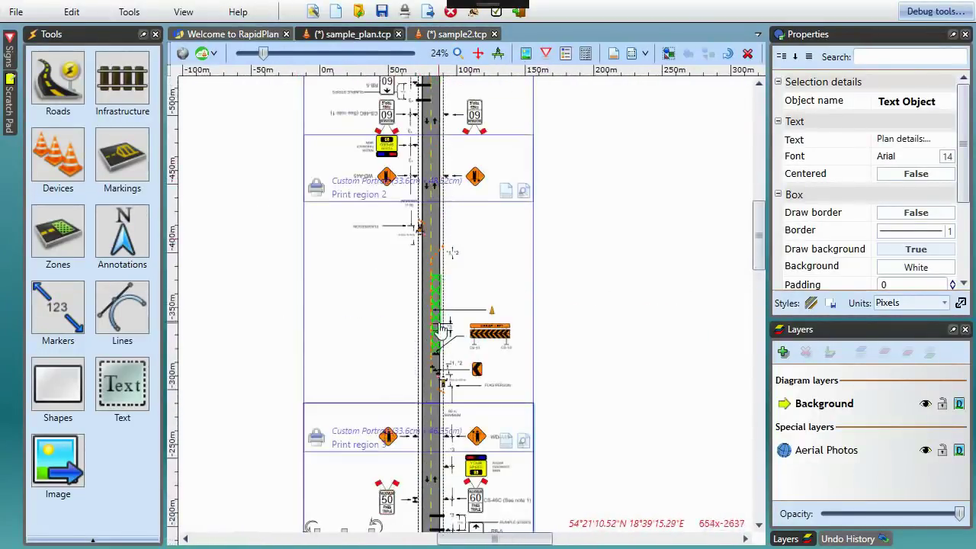
scroll(438, 329, up, 1)
scroll(439, 329, up, 3)
middle_drag(408, 386, 480, 286)
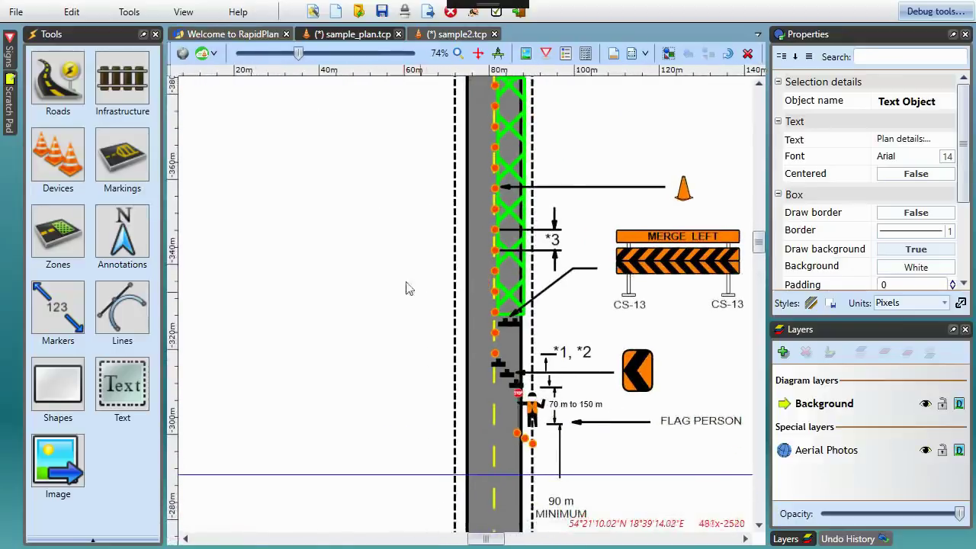
scroll(425, 238, down, 1)
scroll(425, 238, down, 2)
middle_drag(424, 235, 432, 285)
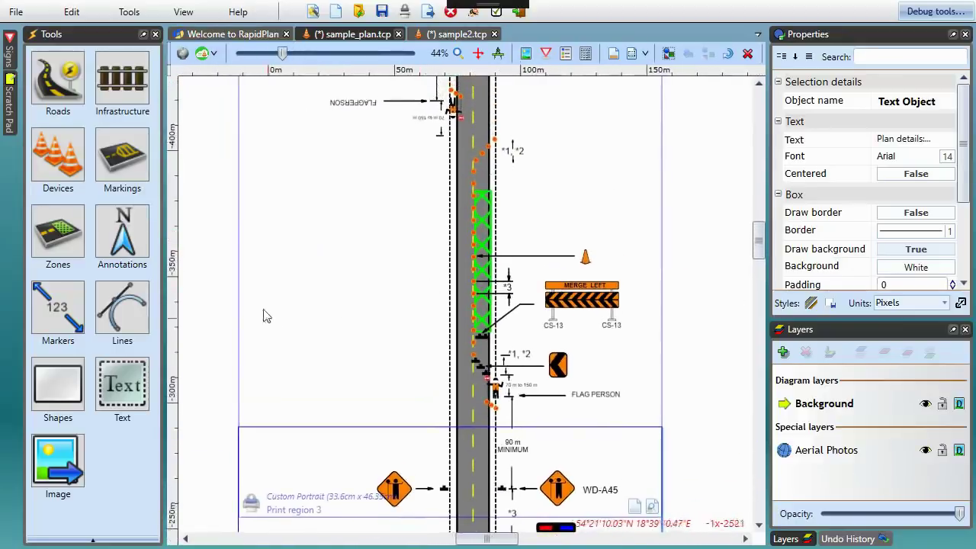
Add a zoomed view box magnifying the flag person area, placed left of the road.
click(123, 223)
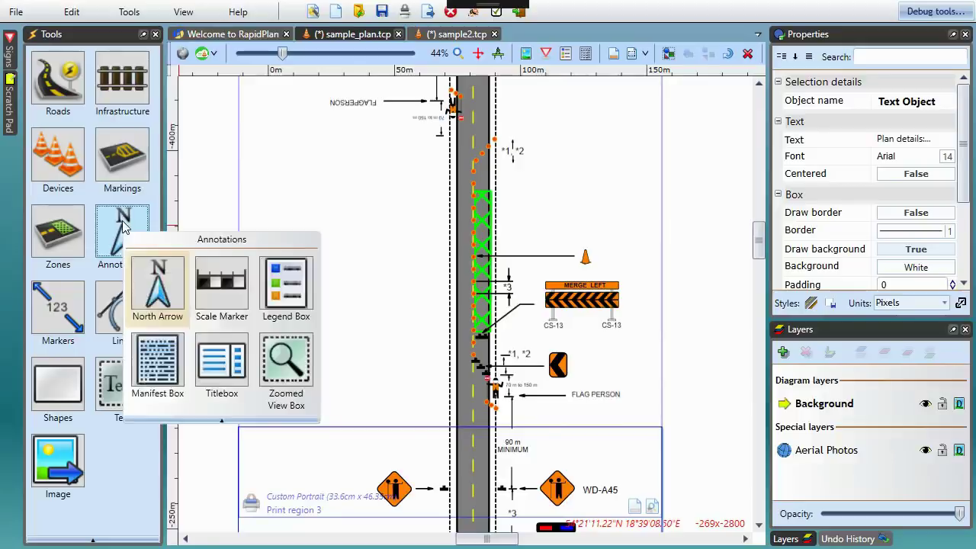
click(288, 362)
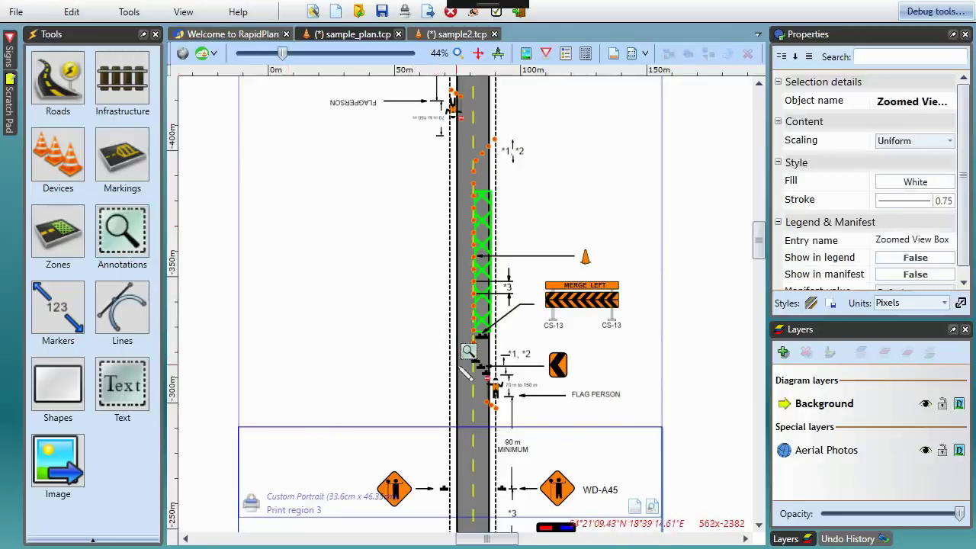
drag(458, 319, 539, 420)
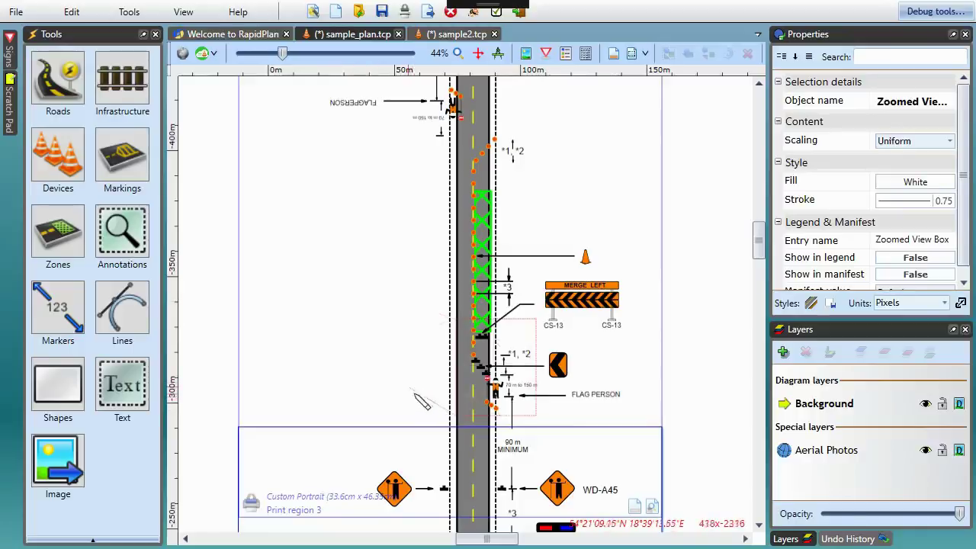
drag(435, 416, 243, 143)
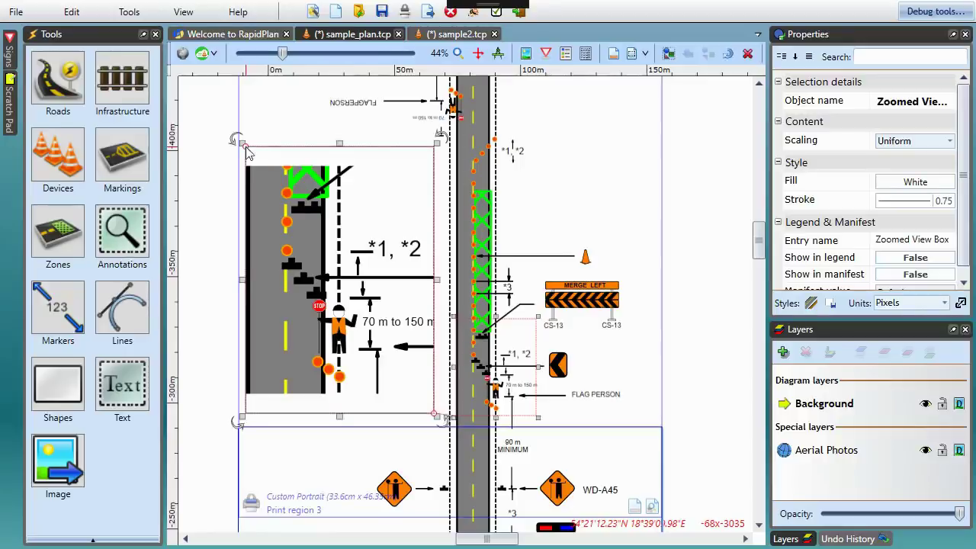
drag(288, 299, 290, 289)
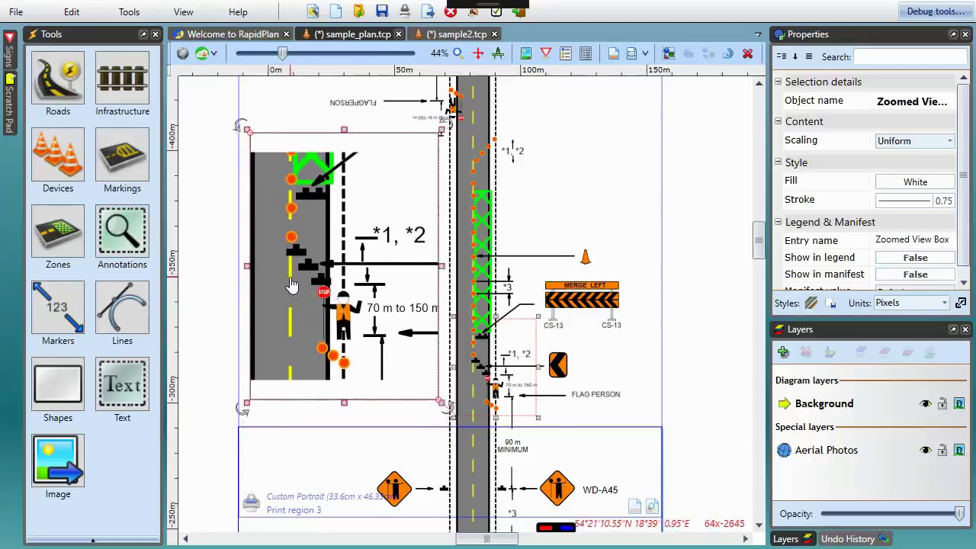
key(ctrl+r)
key(ctrl+r)
key(ctrl+r)
key(ctrl+r)
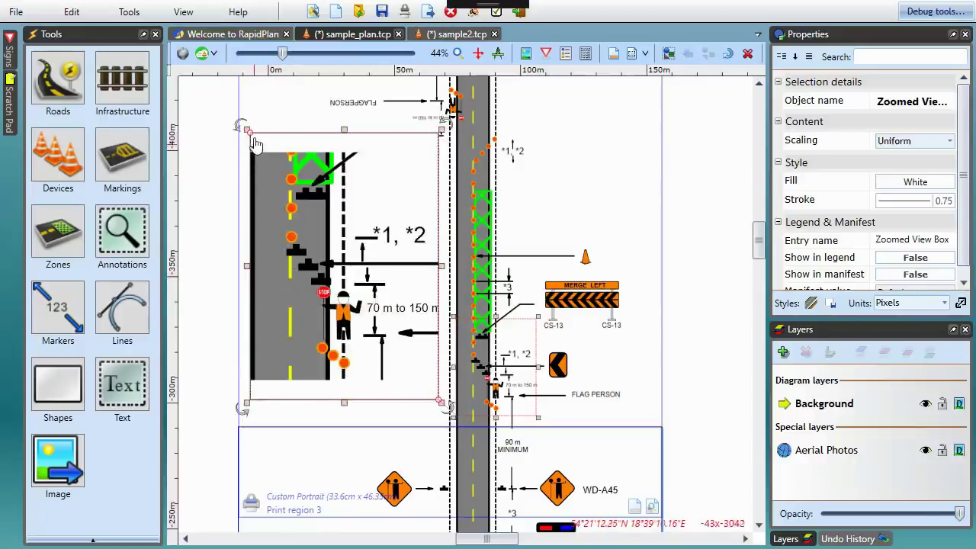
Shrink the zoomed view box, extend its source area upward, and hide the tools panel.
drag(250, 135, 251, 146)
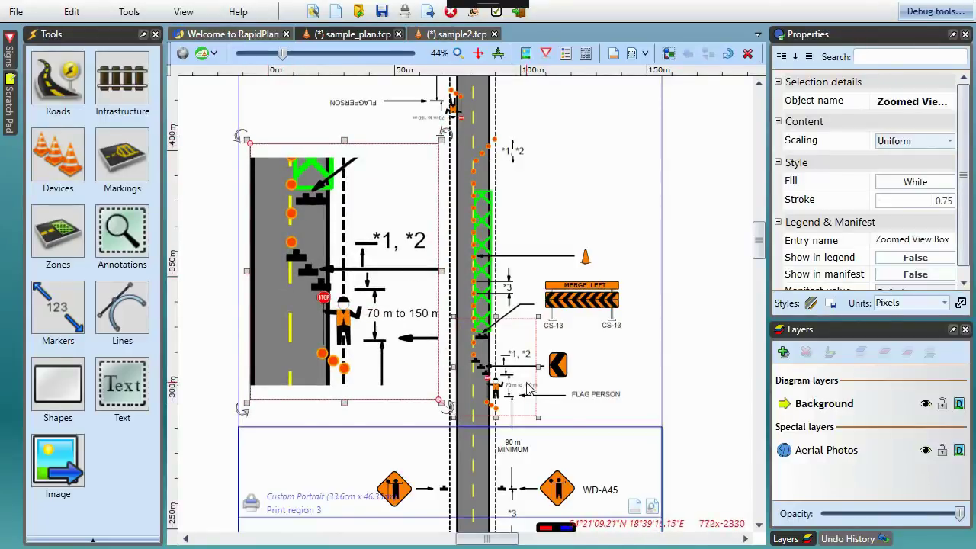
mouse_move(497, 317)
mouse_down()
mouse_move(496, 267)
mouse_move(496, 326)
mouse_up()
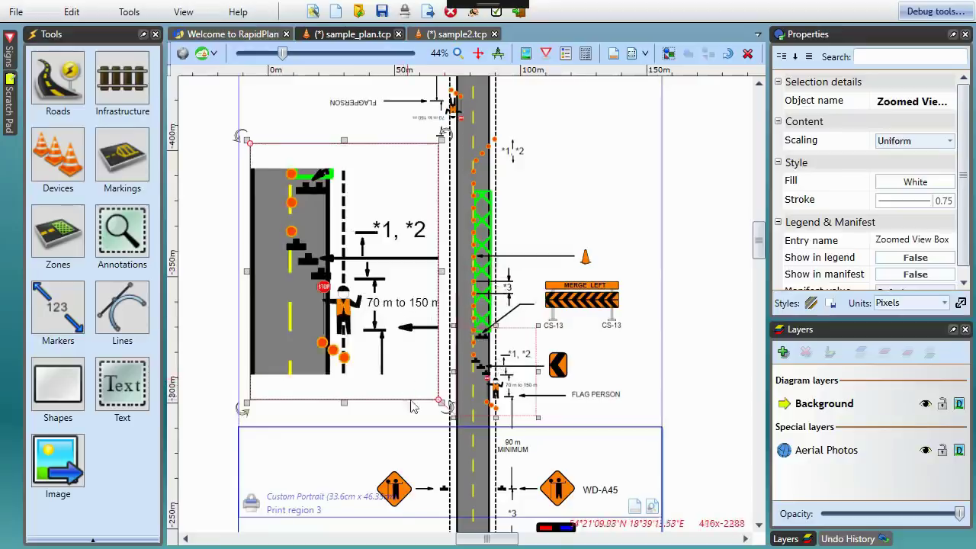
click(143, 33)
Move the flag-person sign left beside the other flagger, then go back to the Welcome page.
scroll(284, 313, up, 1)
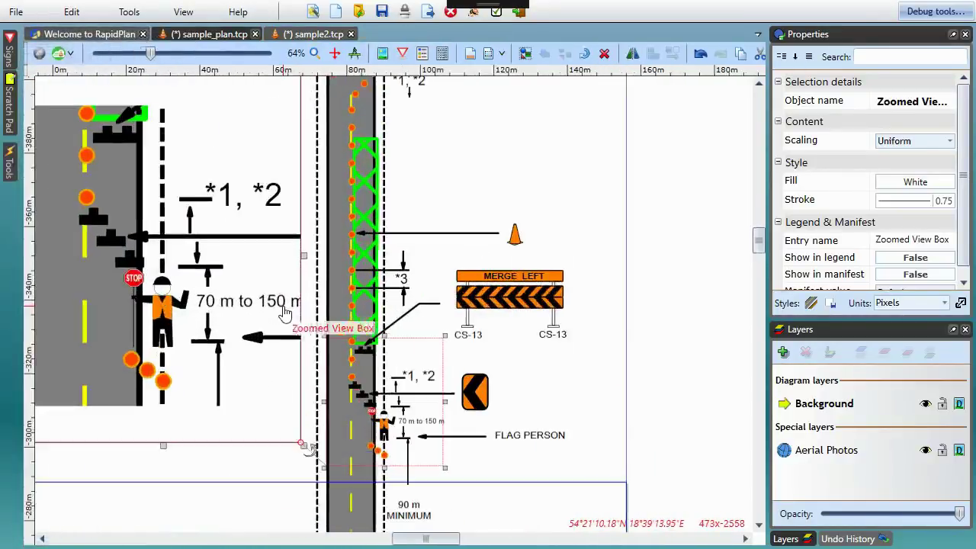
middle_drag(369, 369, 415, 400)
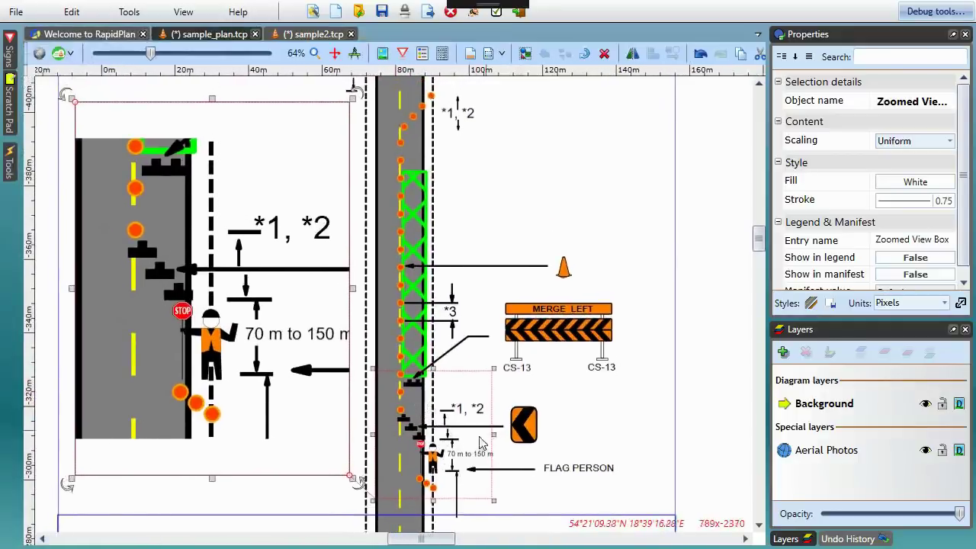
mouse_move(432, 456)
mouse_down()
mouse_move(404, 454)
mouse_move(433, 459)
mouse_up()
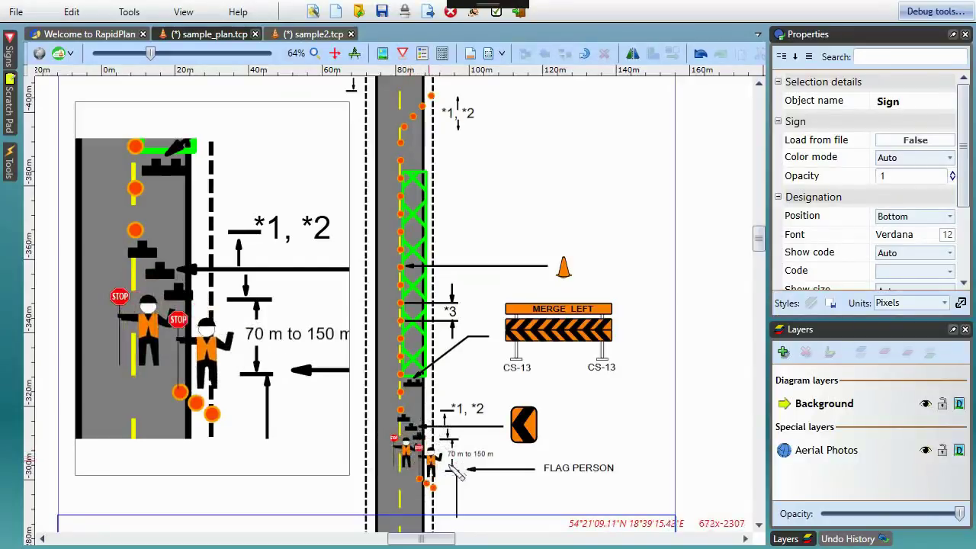
click(498, 438)
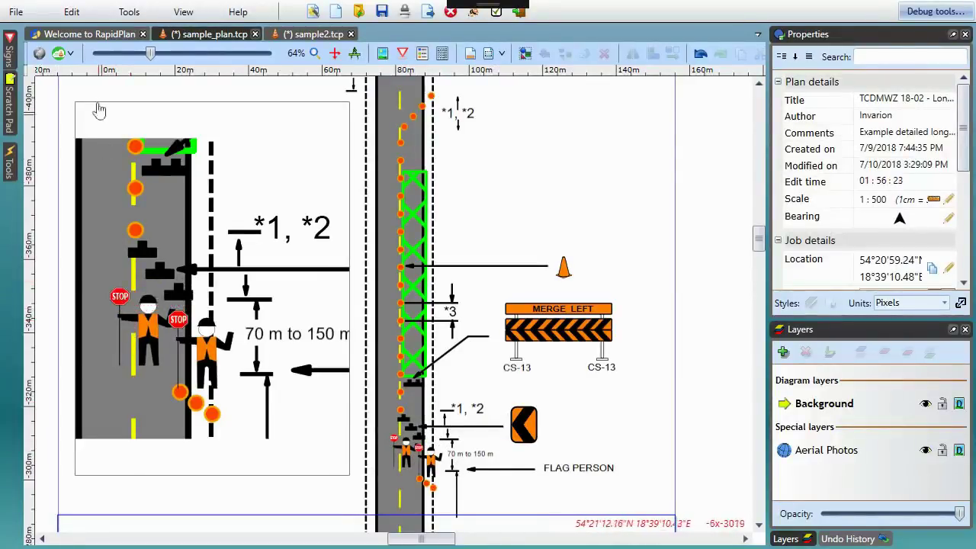
click(100, 34)
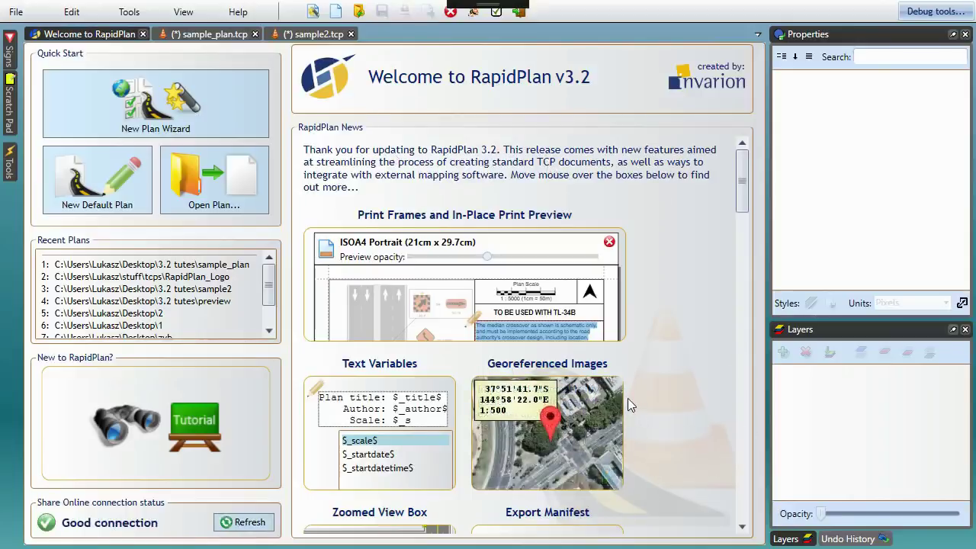
Launch the New Plan Wizard from Quick Start on the Welcome page.
mouse_move(617, 405)
click(205, 107)
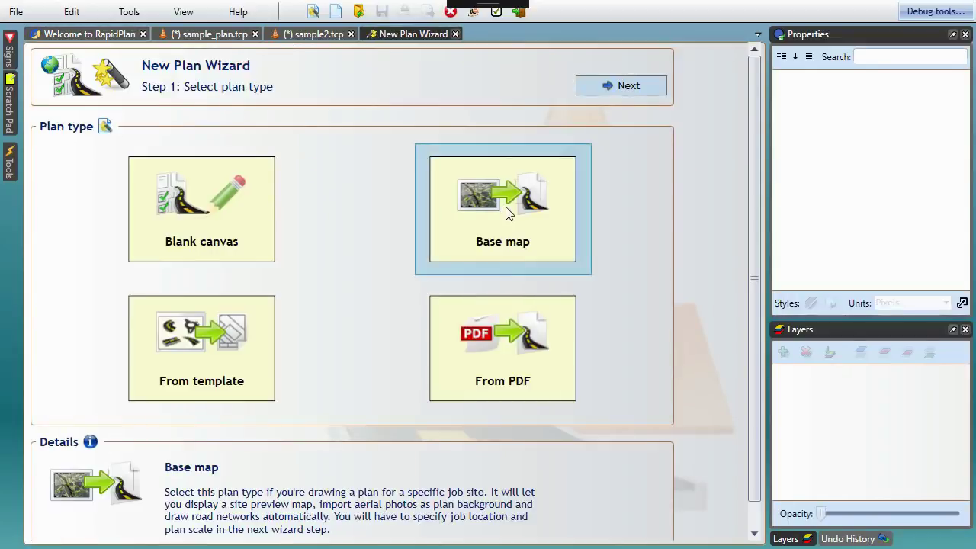
Import the six georeferenced aerial images 1.jpg to 6.jpg as the base map.
scroll(357, 320, down, 1)
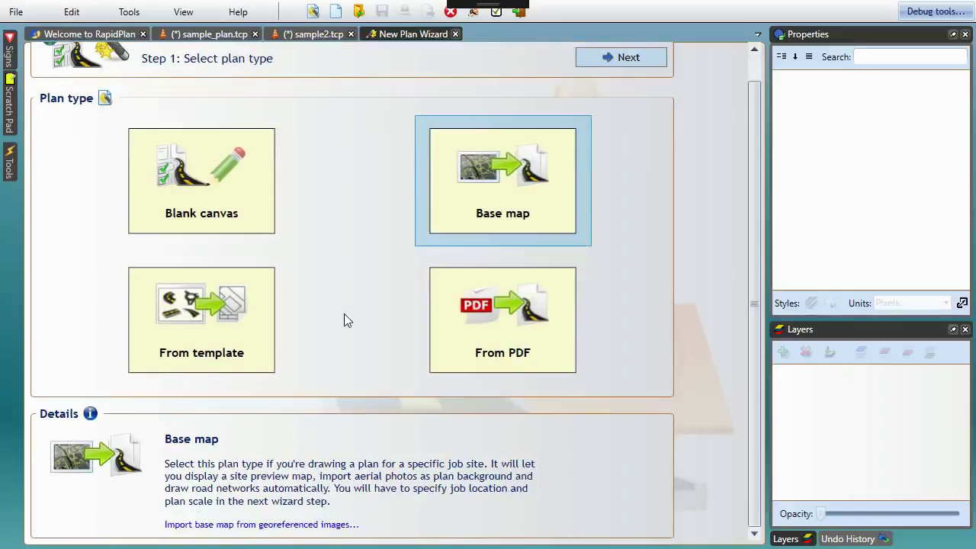
click(288, 526)
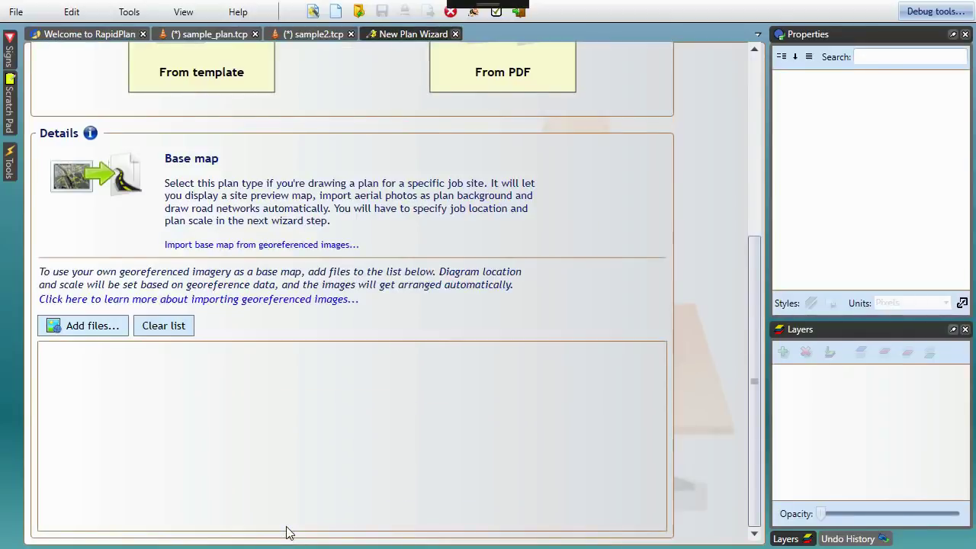
click(91, 326)
drag(152, 197, 627, 88)
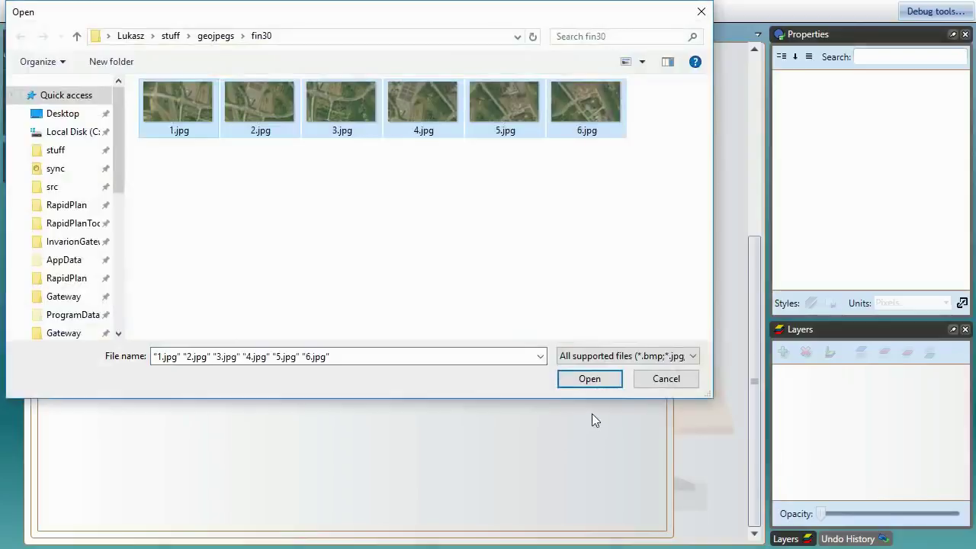
click(593, 385)
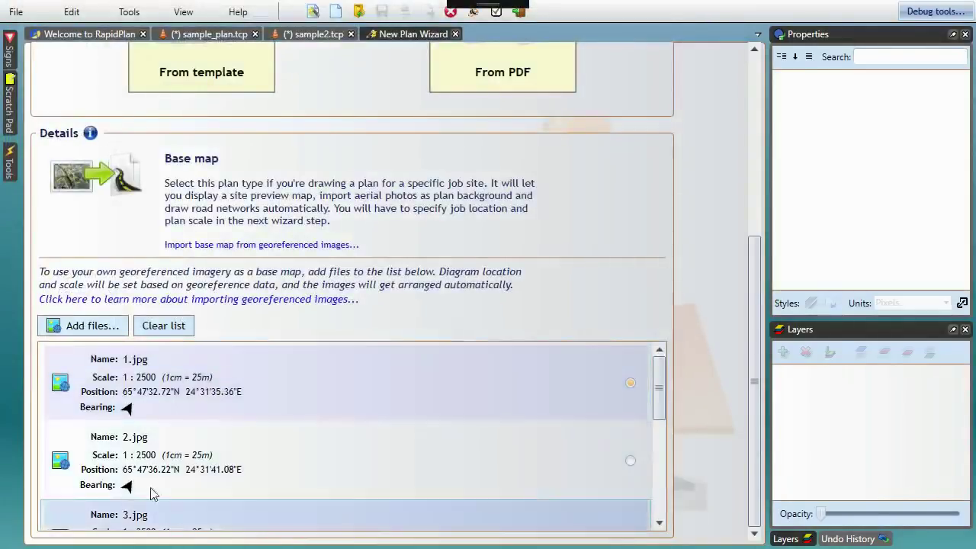
click(129, 406)
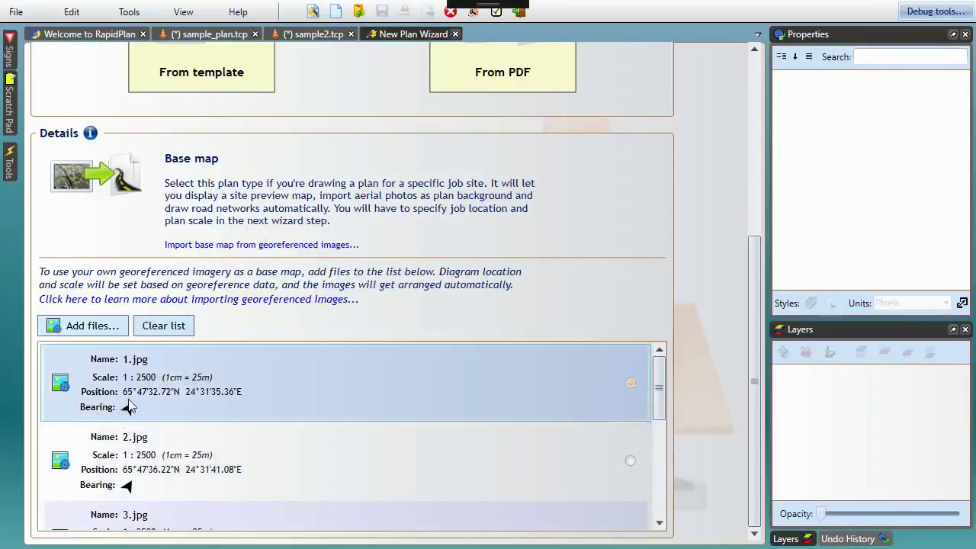
Continue to plan details and create the plan at 1:2500 scale.
scroll(593, 191, up, 9)
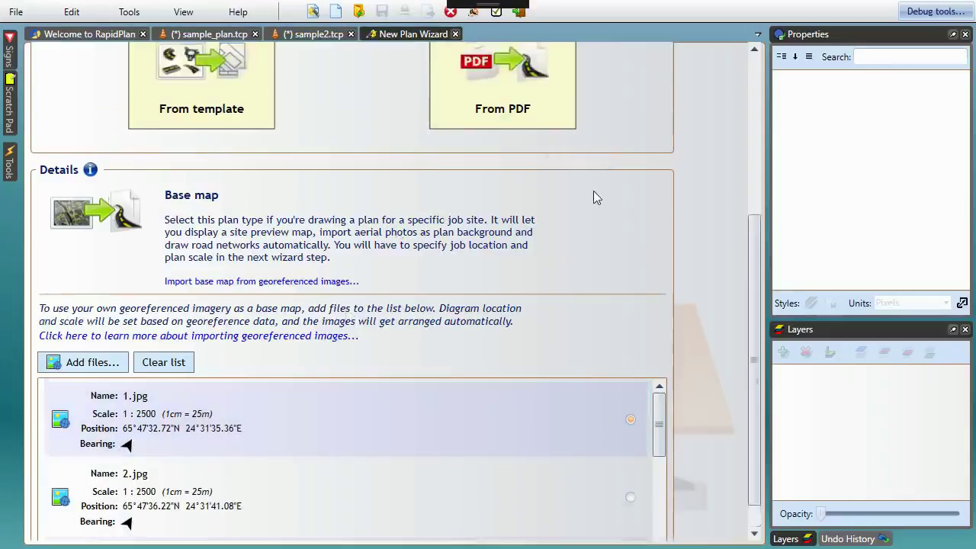
click(630, 84)
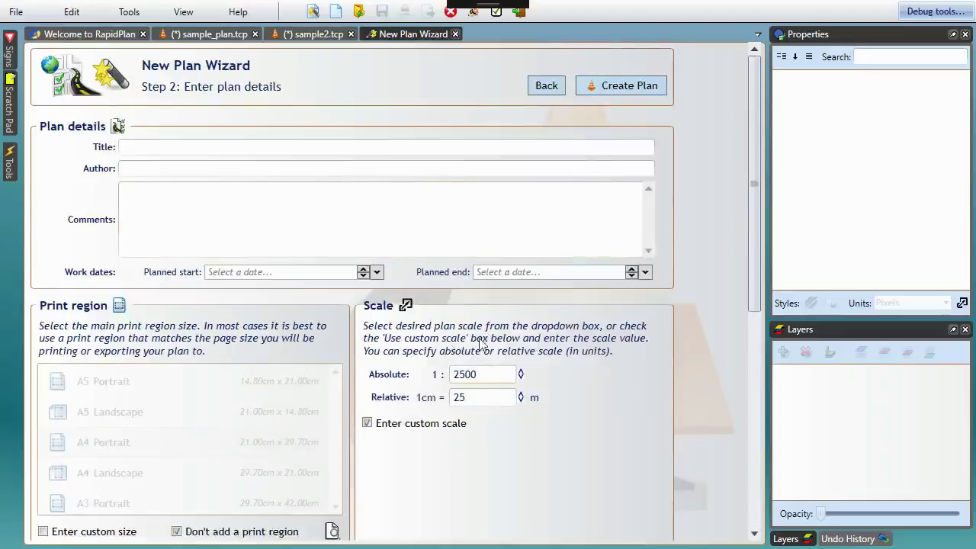
scroll(698, 334, down, 7)
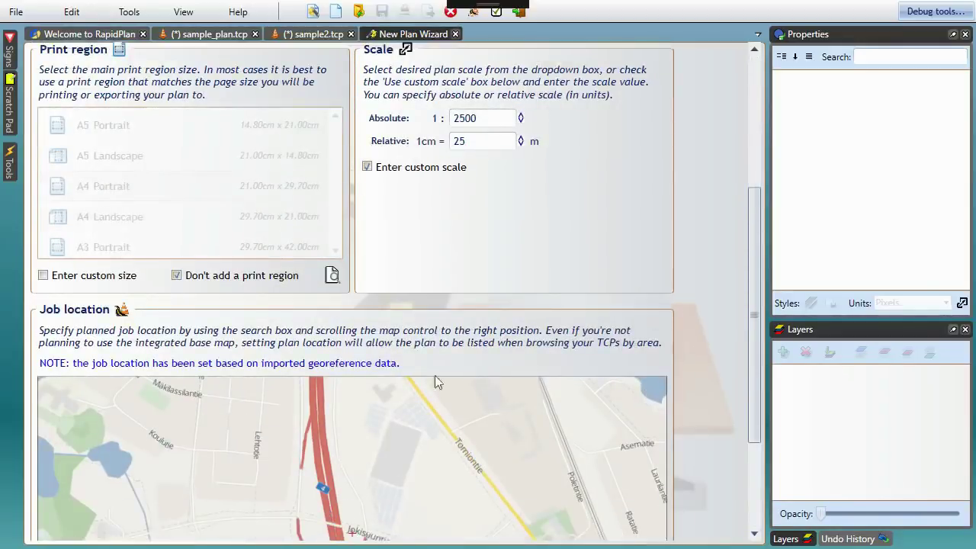
scroll(738, 235, down, 4)
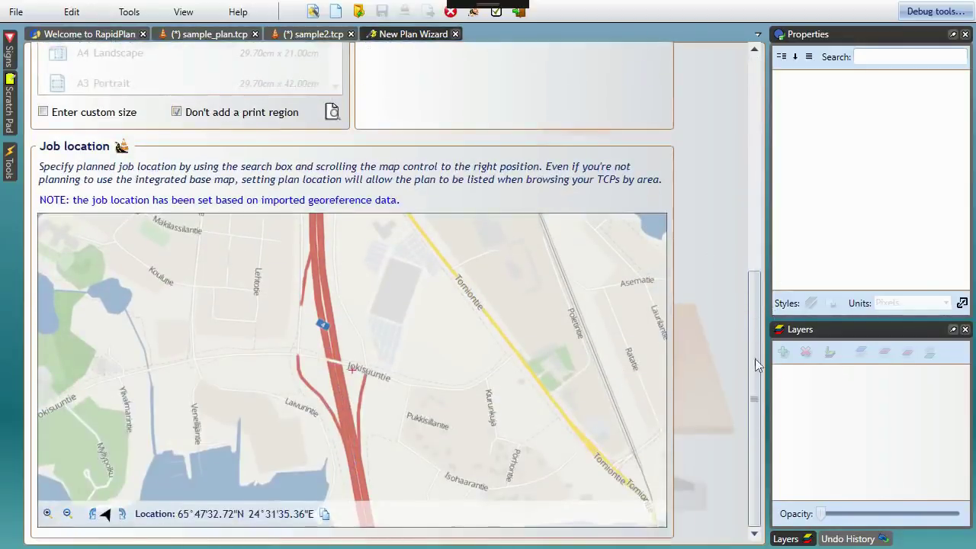
scroll(752, 320, up, 11)
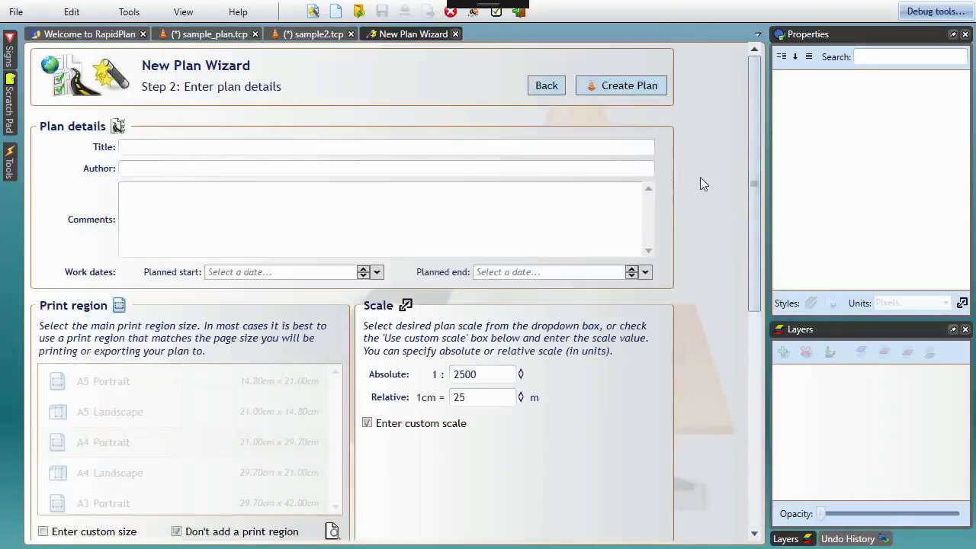
click(630, 86)
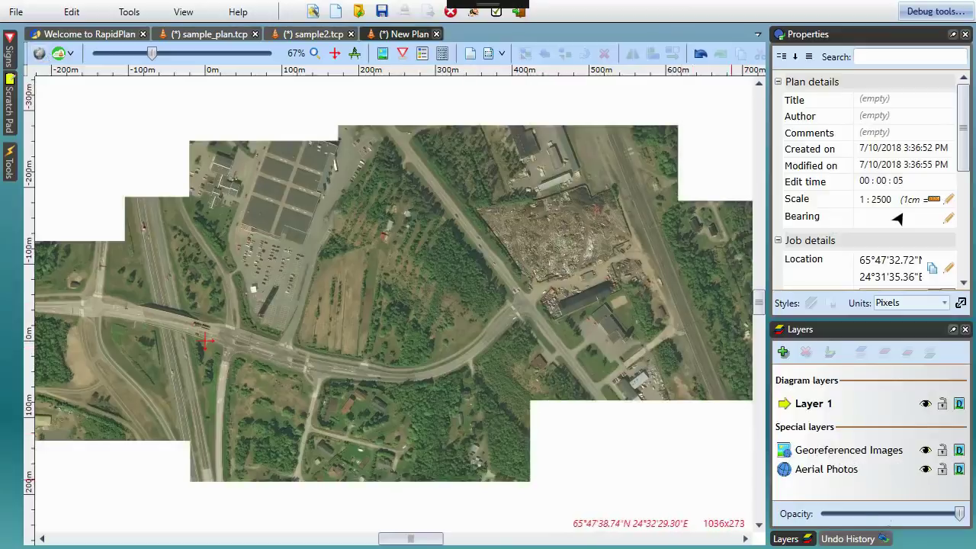
Inspect the Georeferenced Images layer's mosaic up close, then return to the Welcome page.
click(847, 451)
click(365, 223)
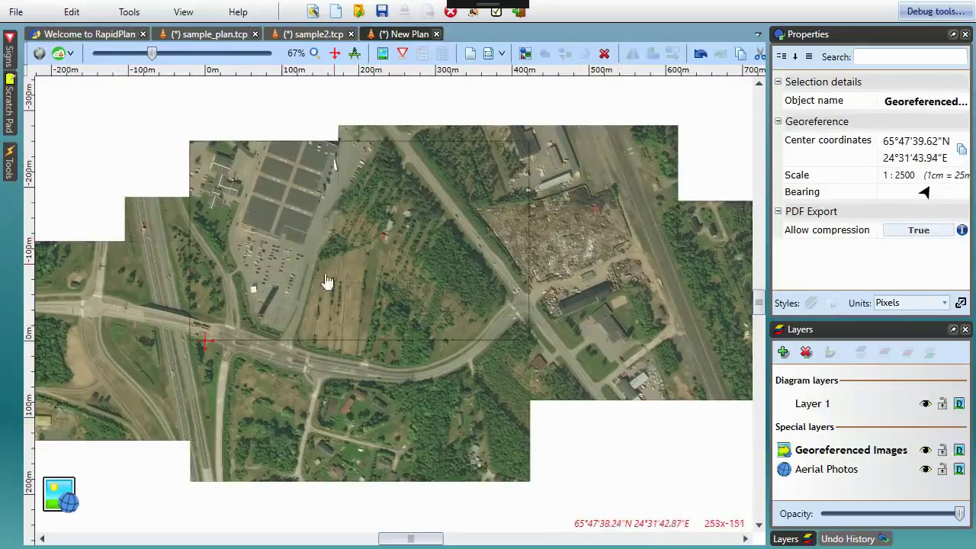
scroll(321, 290, up, 2)
scroll(171, 275, up, 2)
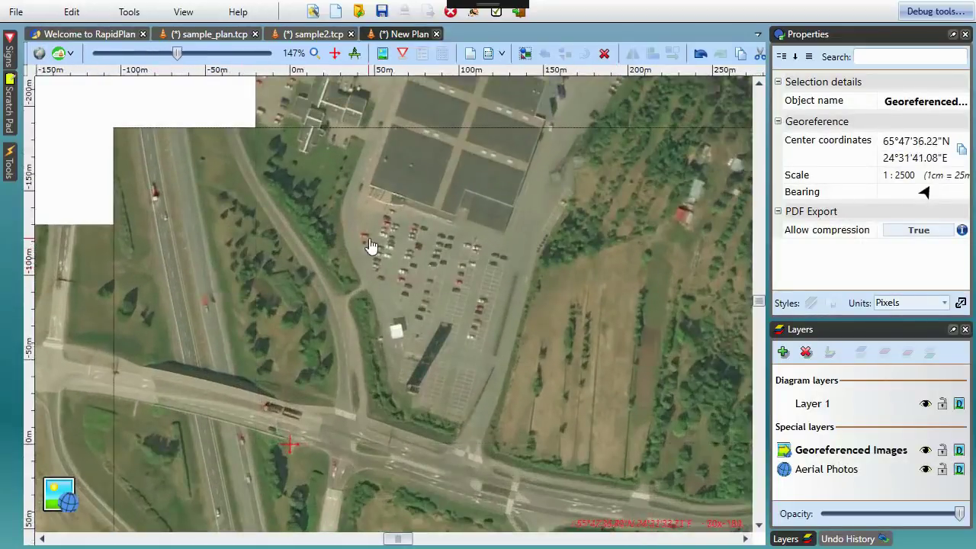
scroll(187, 109, down, 5)
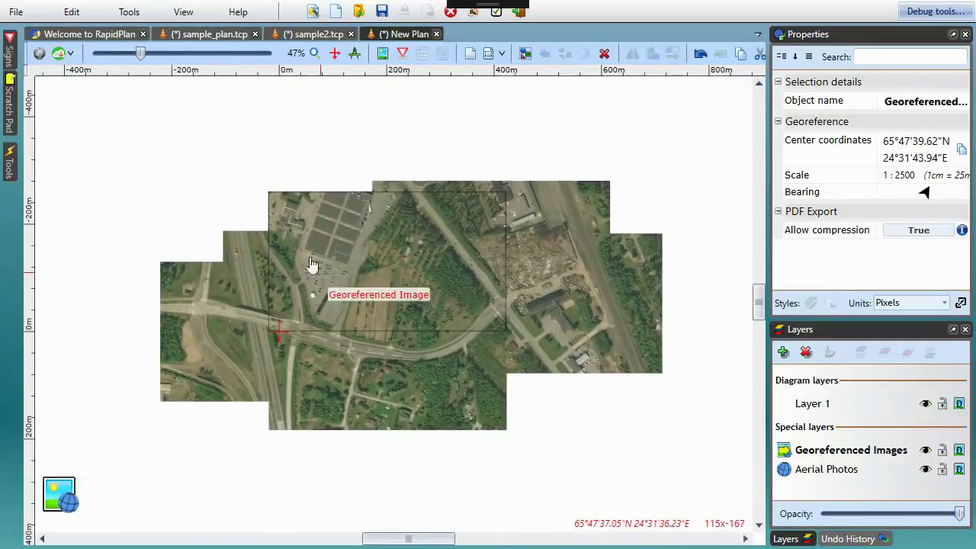
click(74, 34)
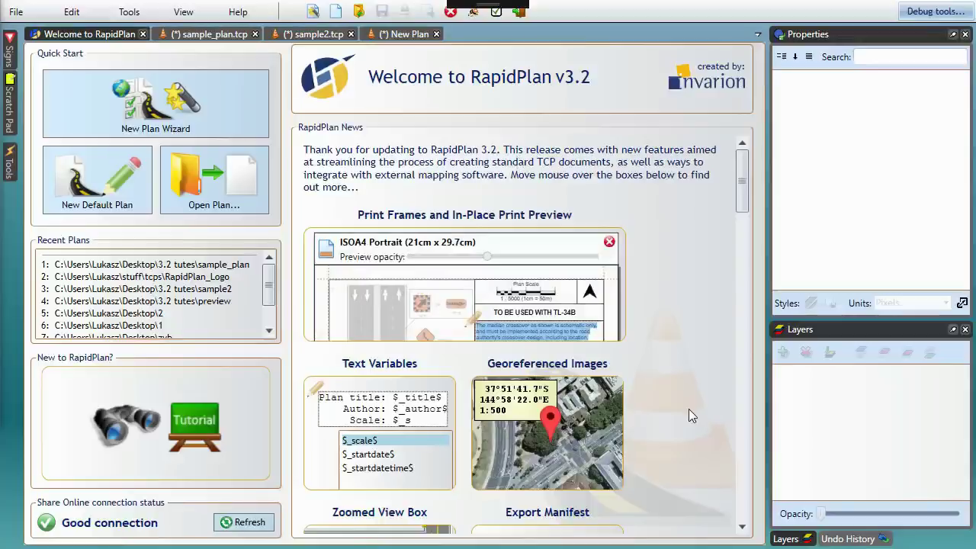
mouse_move(569, 424)
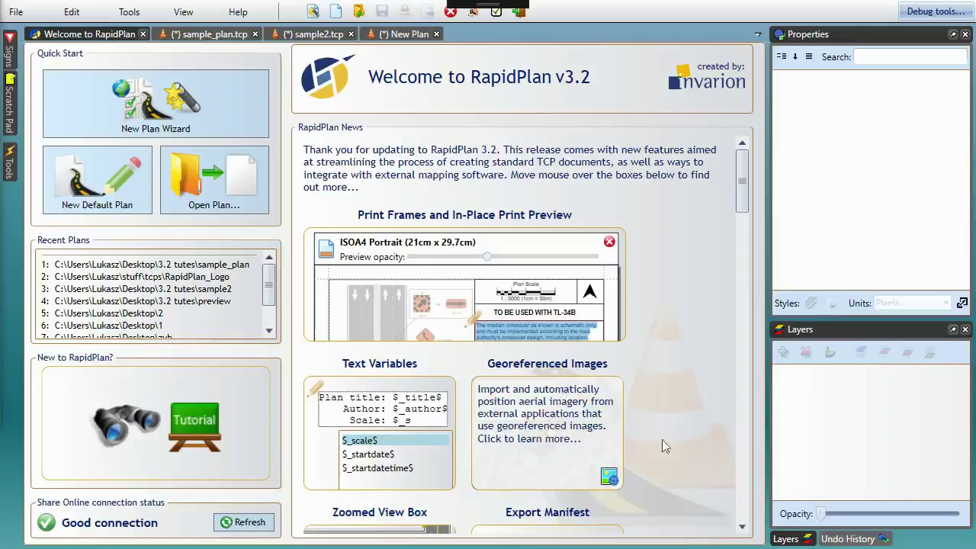
scroll(667, 363, down, 10)
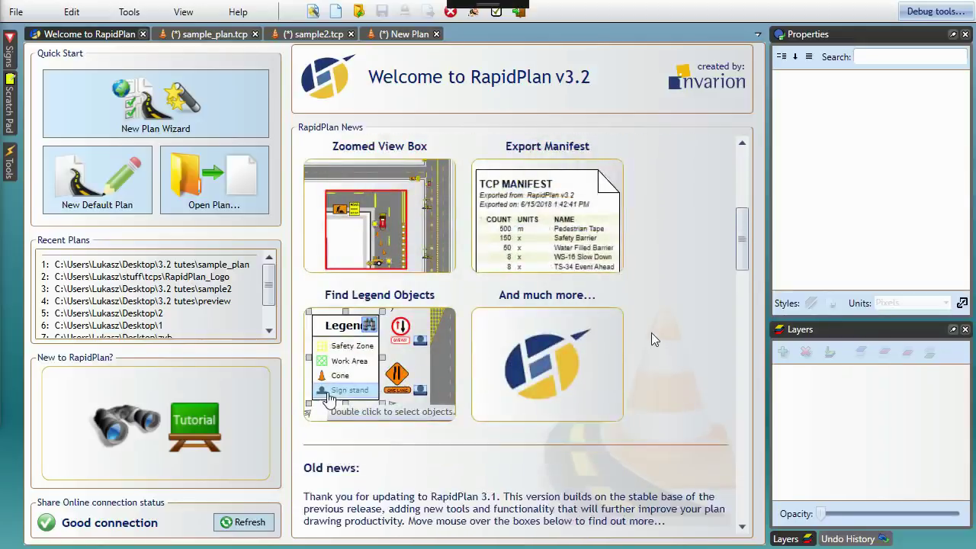
scroll(652, 333, down, 1)
mouse_move(510, 319)
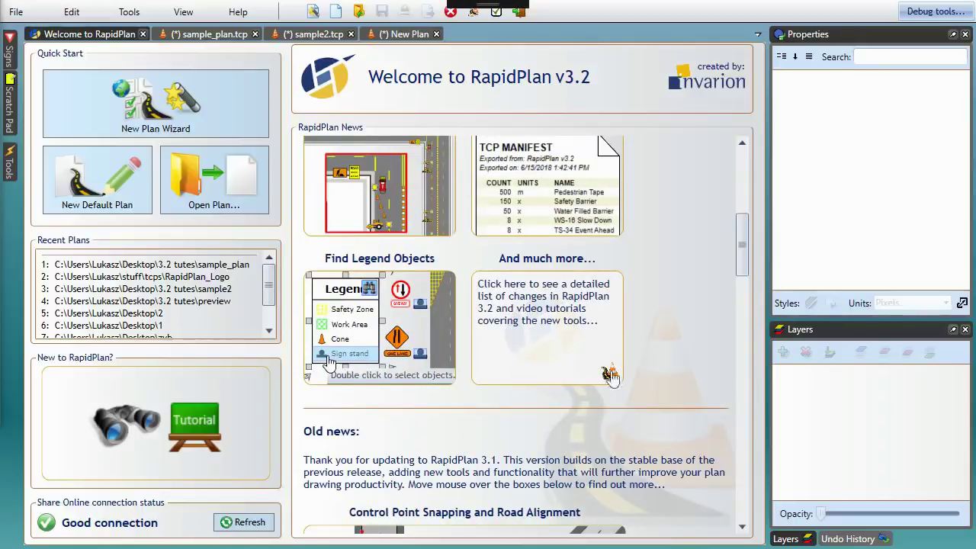
scroll(672, 363, up, 10)
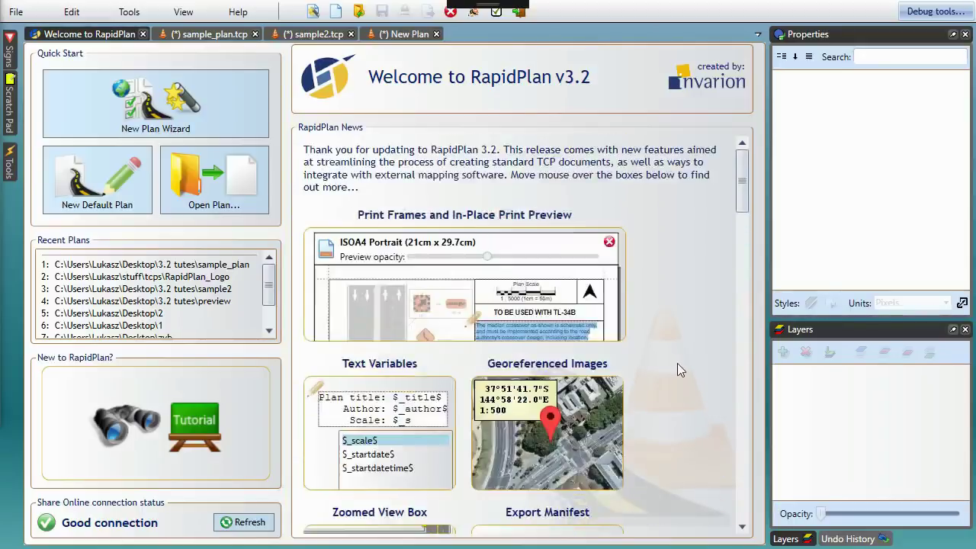